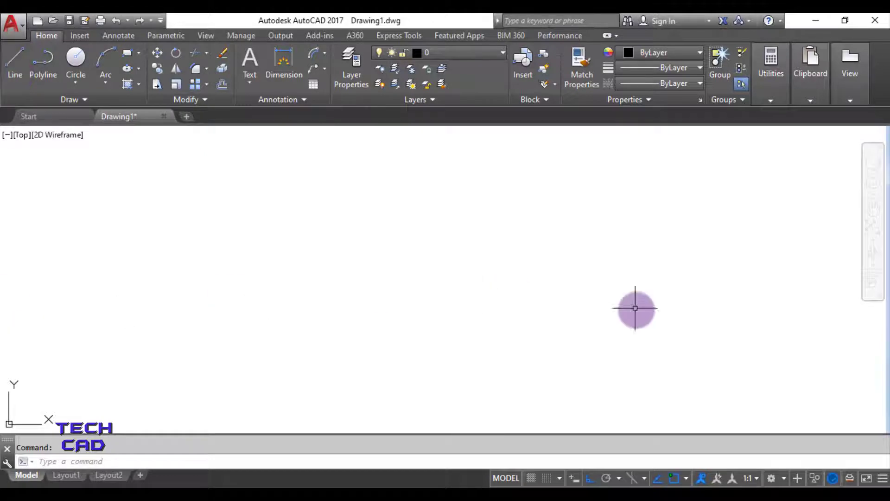
# Draw three connected lines: horizontal about 70 units, vertical down about 43 units, then, with Ortho off, sloping down-left about 40 units.
pyautogui.click(14, 59)
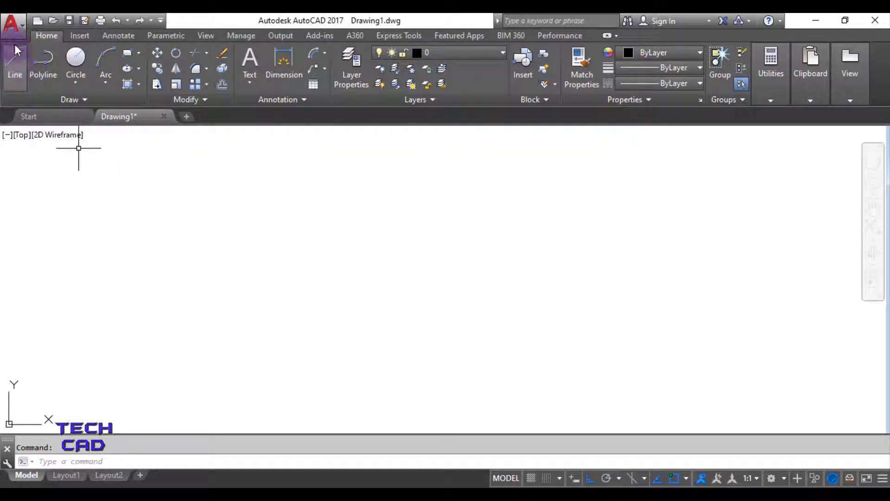
pyautogui.click(169, 219)
pyautogui.click(362, 218)
pyautogui.click(362, 338)
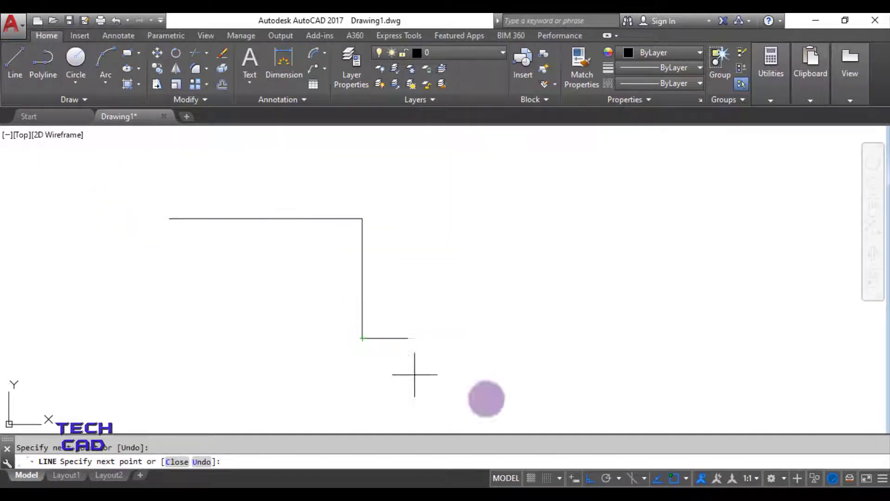
pyautogui.click(590, 478)
pyautogui.click(268, 391)
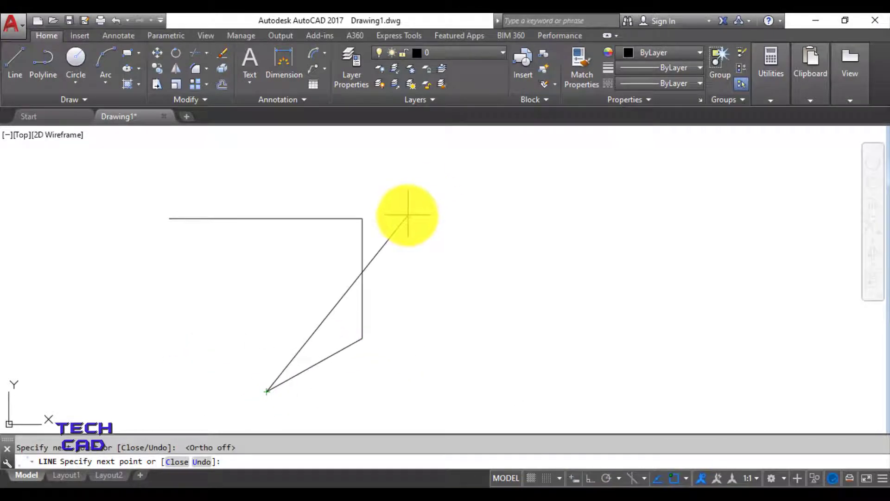
pyautogui.press('Escape')
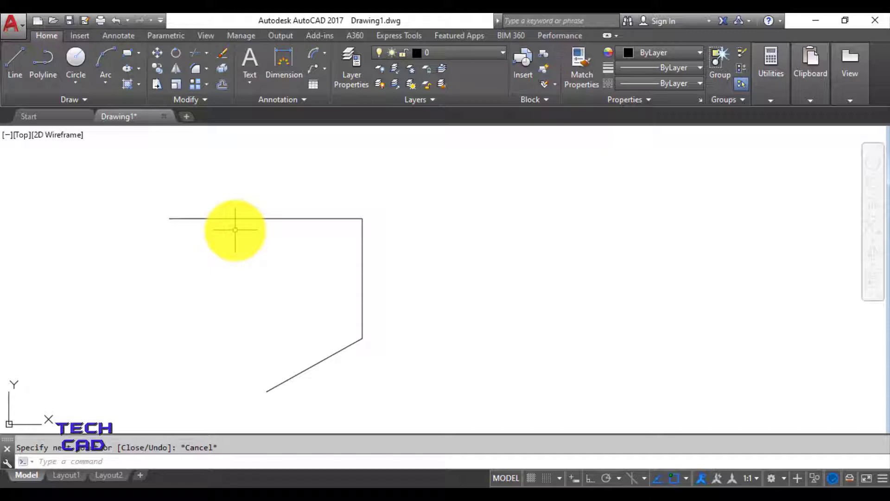
pyautogui.click(325, 54)
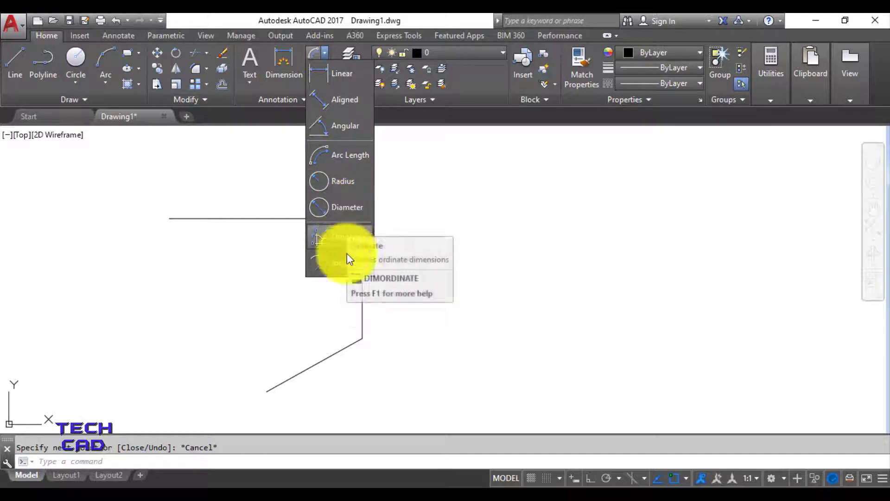
pyautogui.click(535, 258)
pyautogui.press('Escape')
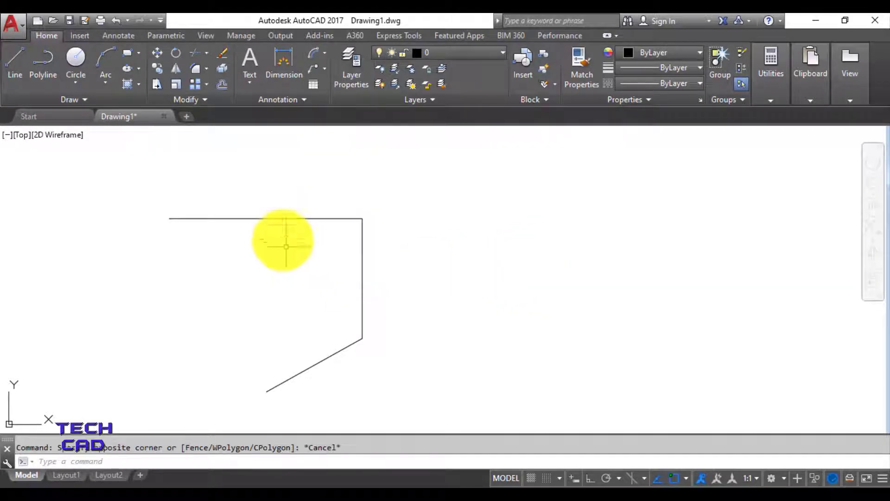
pyautogui.click(278, 232)
pyautogui.click(258, 198)
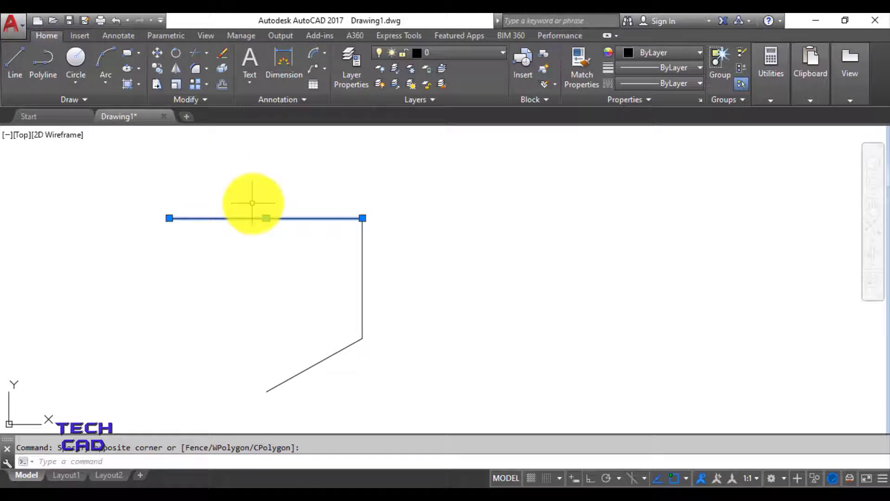
pyautogui.click(372, 253)
pyautogui.click(352, 252)
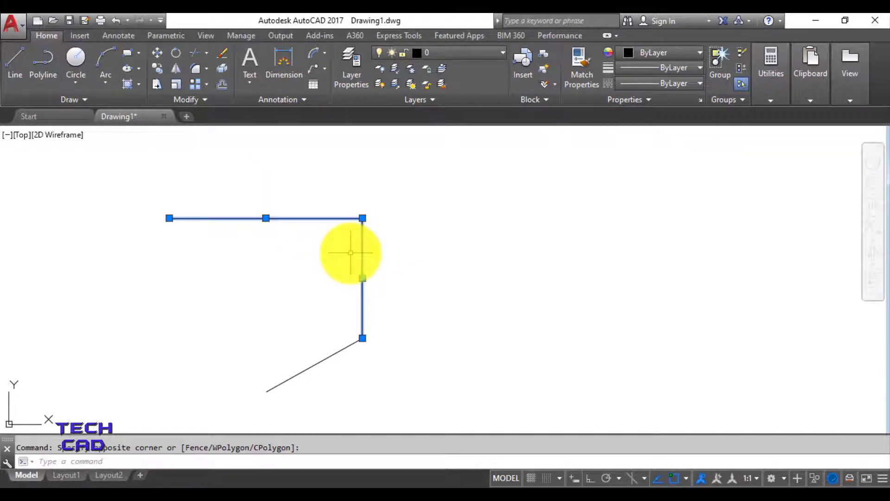
pyautogui.press('Escape')
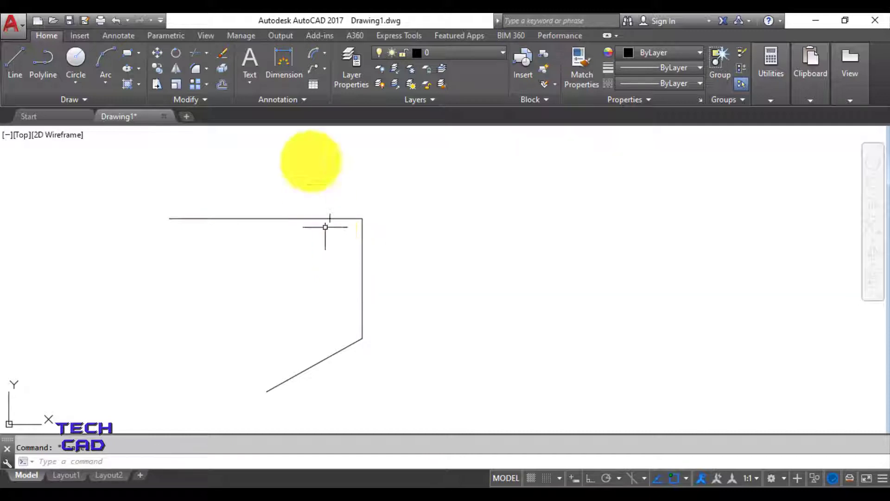
# Add a linear dimension between the horizontal line's endpoints, placing it above the line.
pyautogui.click(322, 51)
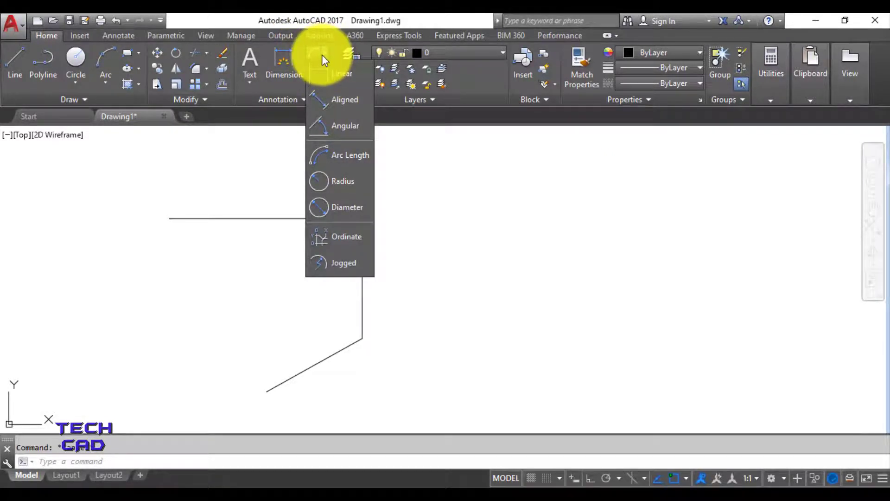
pyautogui.click(347, 72)
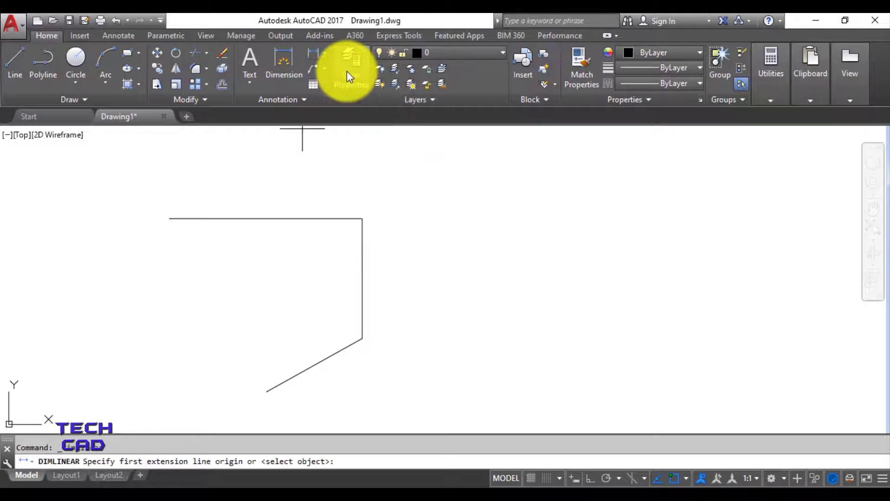
pyautogui.click(169, 218)
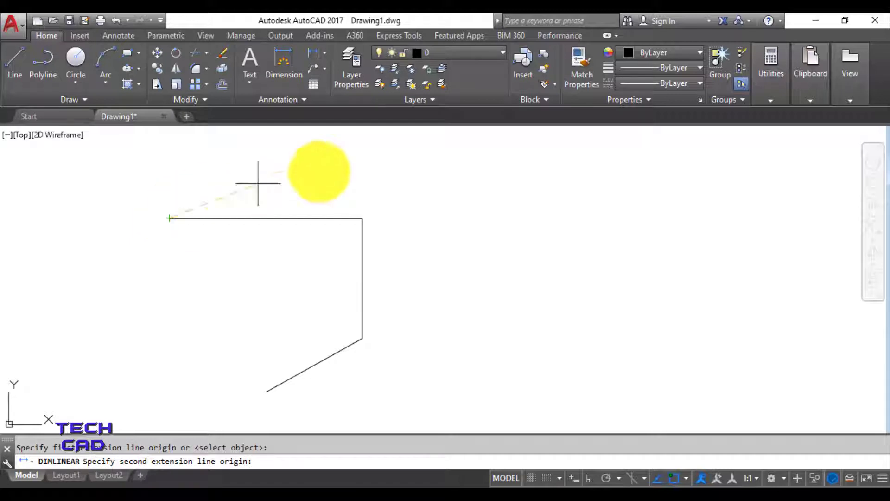
pyautogui.click(362, 218)
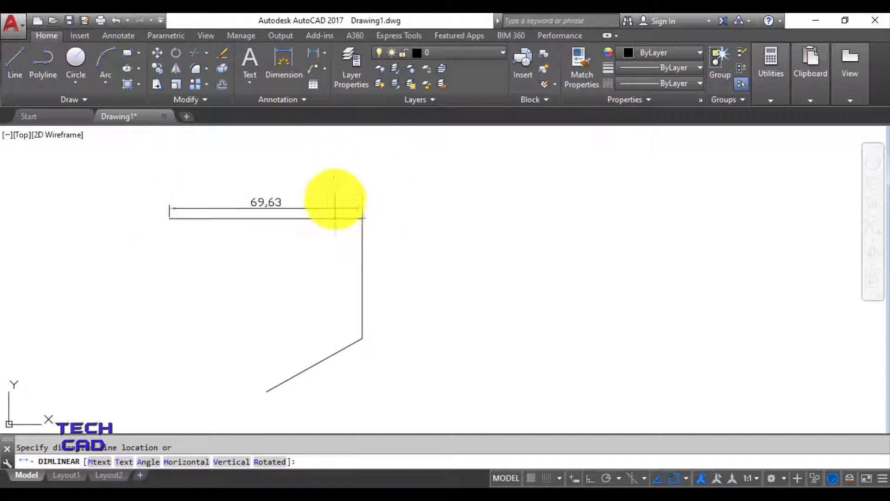
pyautogui.click(330, 188)
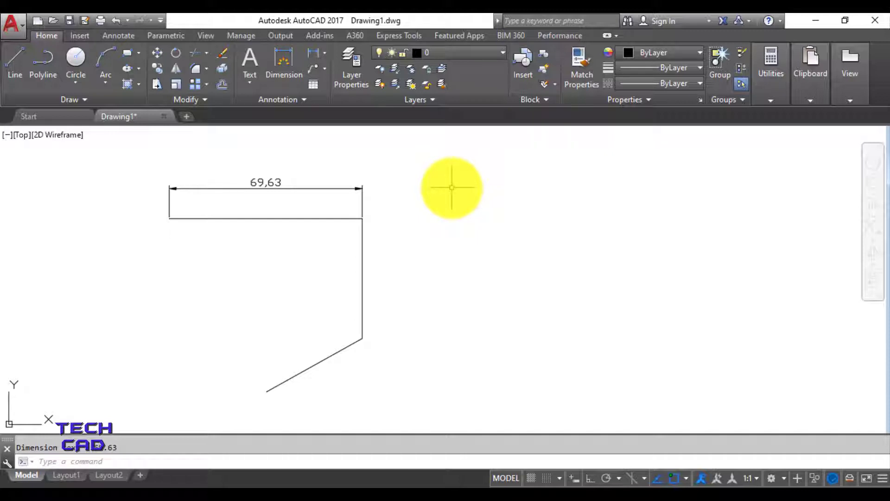
# Add a linear dimension to the vertical line, placing it on the outer side of the shape.
pyautogui.scroll(4, 245, 184)
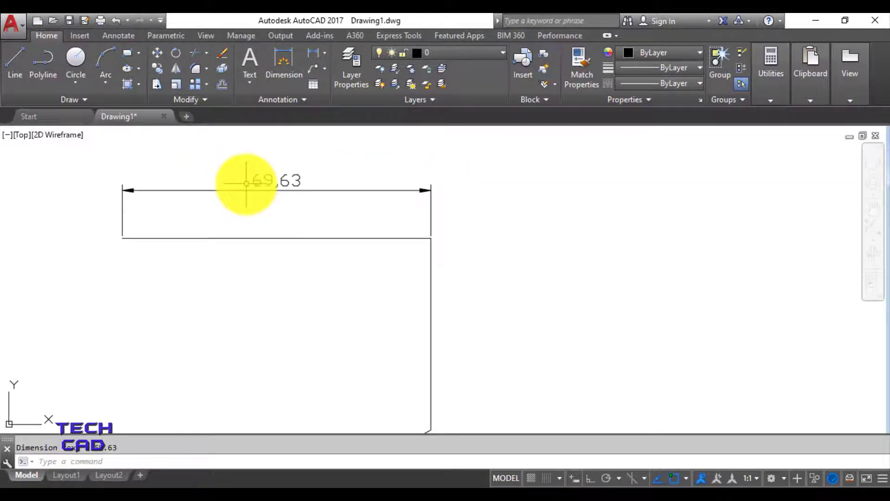
pyautogui.scroll(-2, 319, 212)
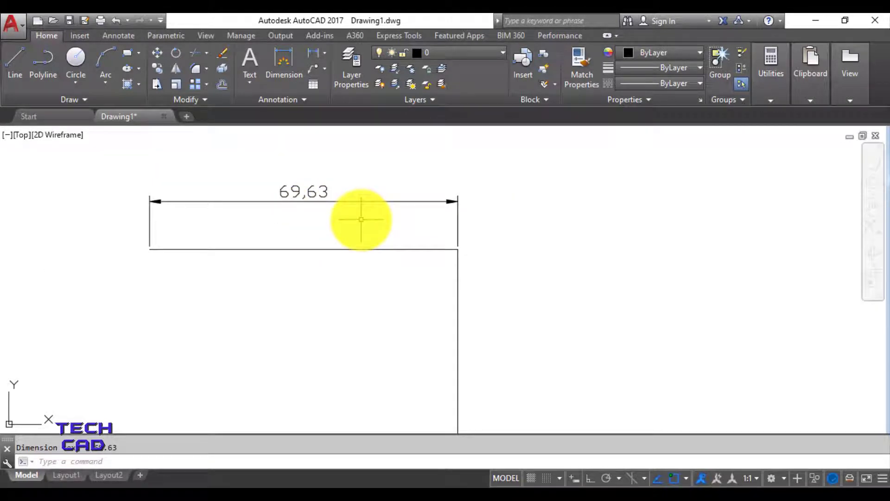
pyautogui.scroll(-2, 497, 304)
pyautogui.moveTo(498, 304)
pyautogui.mouseDown(button='middle')
pyautogui.moveTo(437, 223)
pyautogui.moveTo(441, 243)
pyautogui.mouseUp(button='middle')
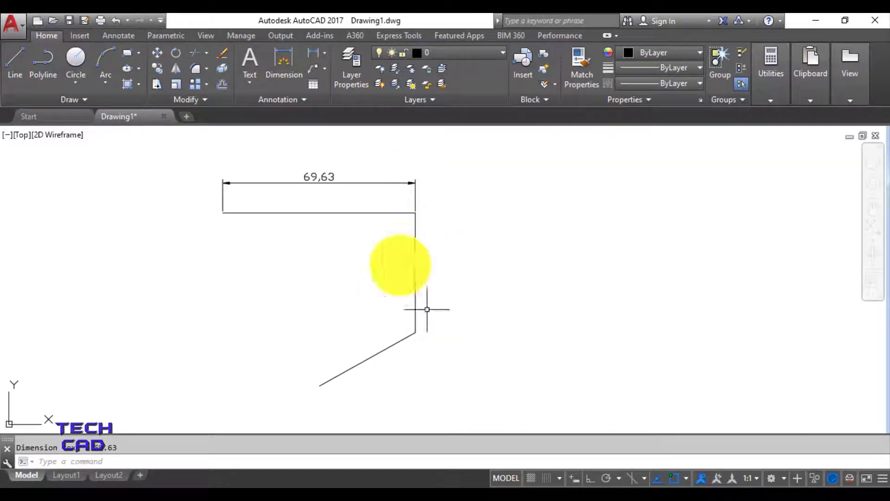
pyautogui.click(311, 53)
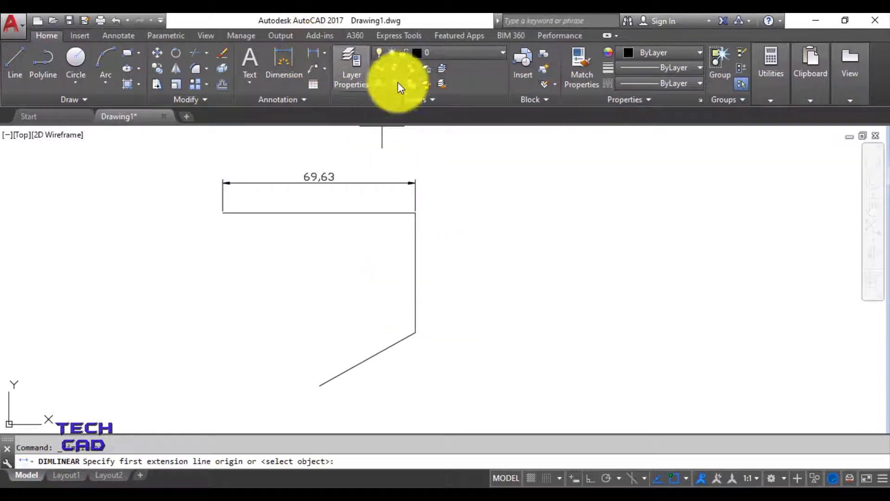
pyautogui.click(416, 213)
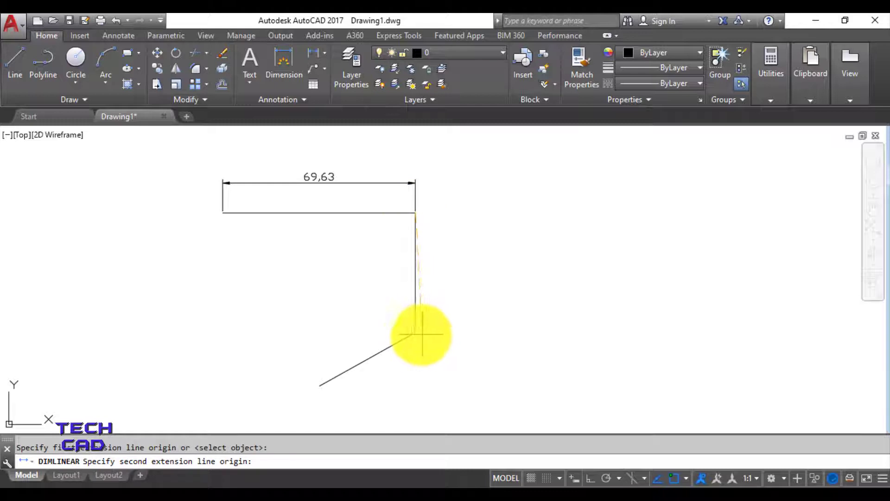
pyautogui.click(416, 332)
pyautogui.click(454, 318)
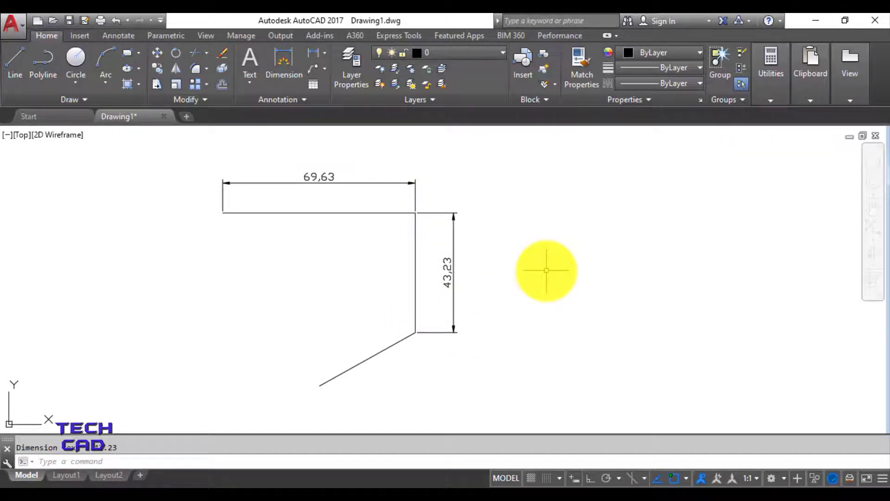
pyautogui.click(367, 358)
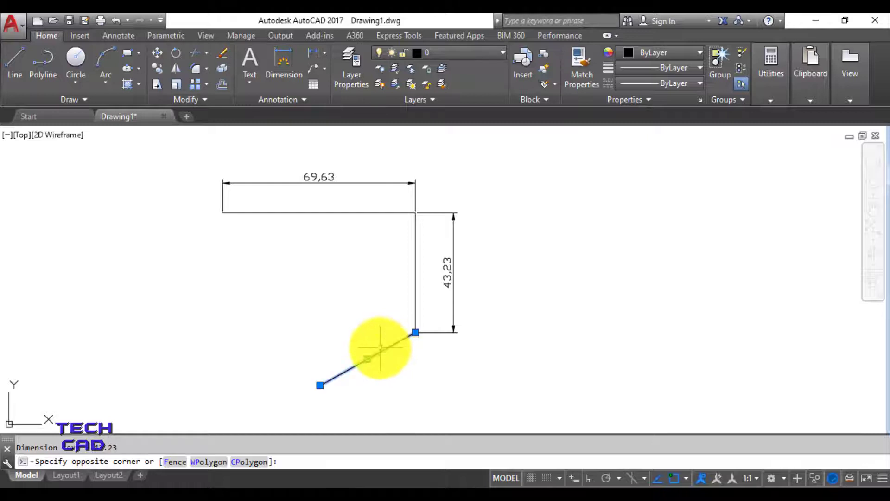
pyautogui.click(423, 369)
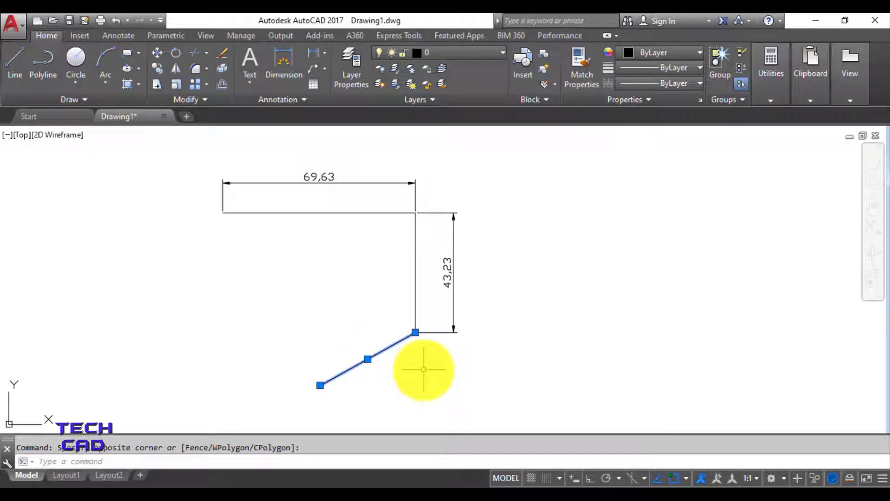
pyautogui.press('Escape')
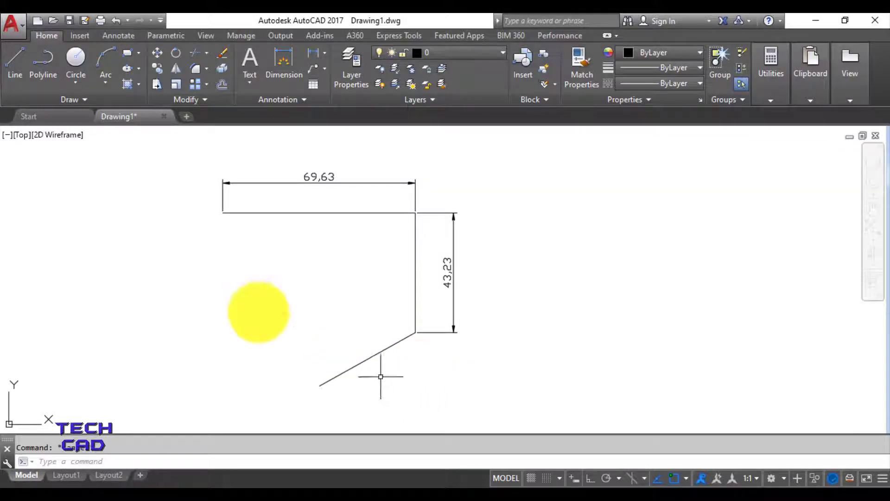
# Add an aligned dimension between the sloped line's endpoints, placing it parallel below the line.
pyautogui.click(324, 52)
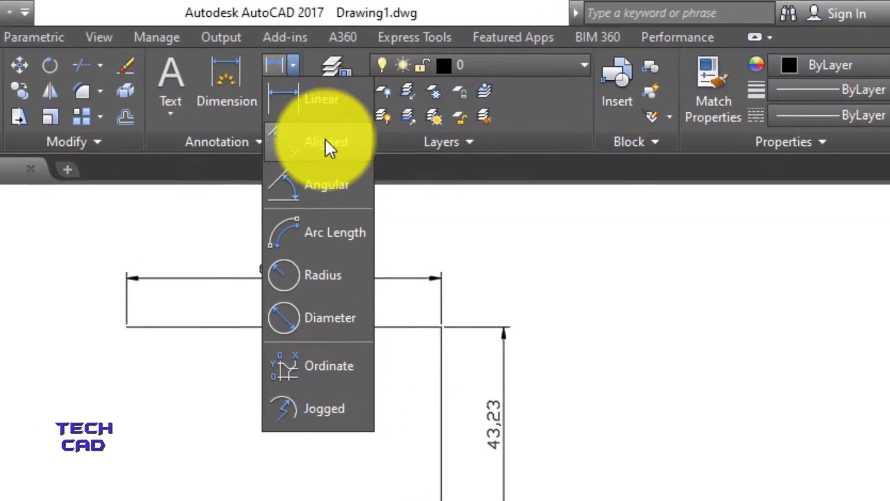
pyautogui.click(336, 121)
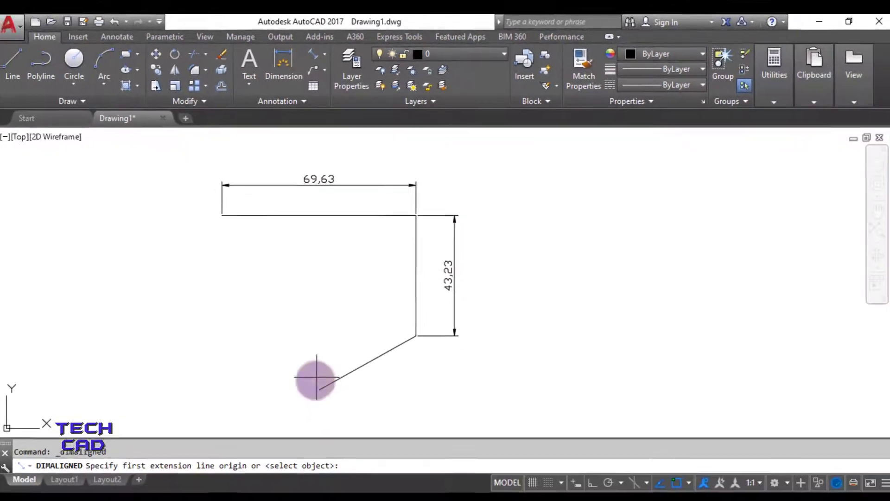
pyautogui.click(319, 388)
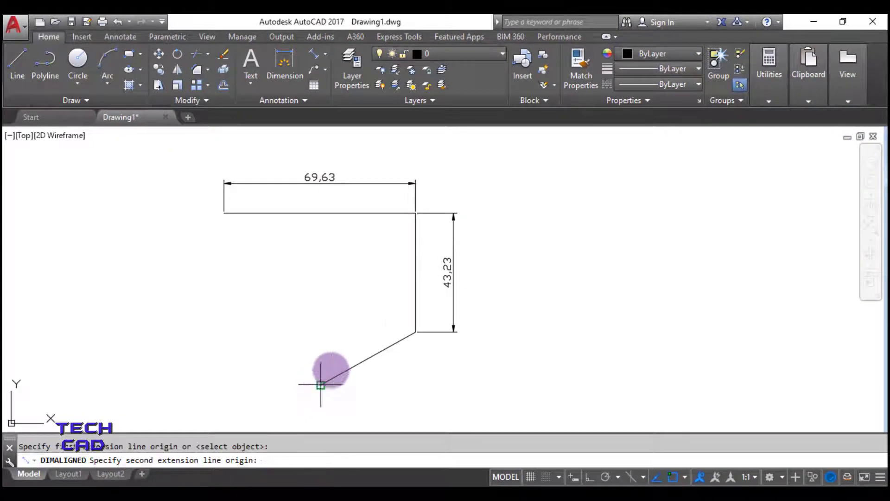
pyautogui.click(415, 332)
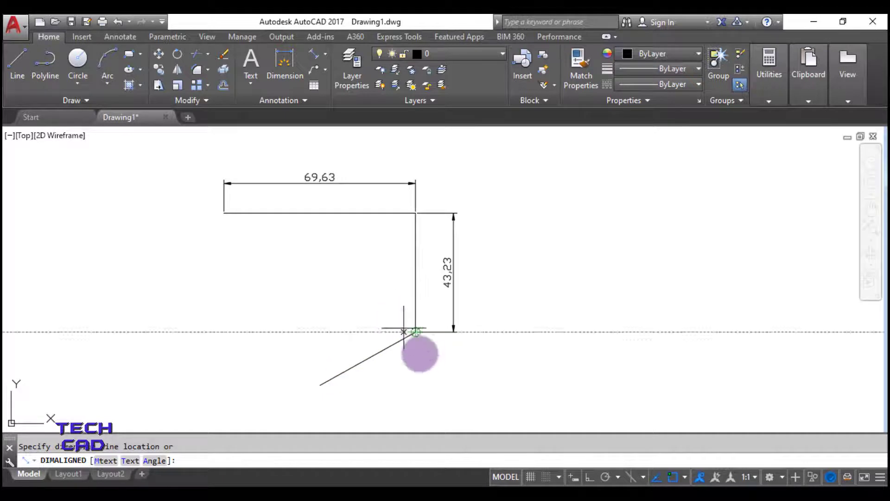
pyautogui.click(427, 366)
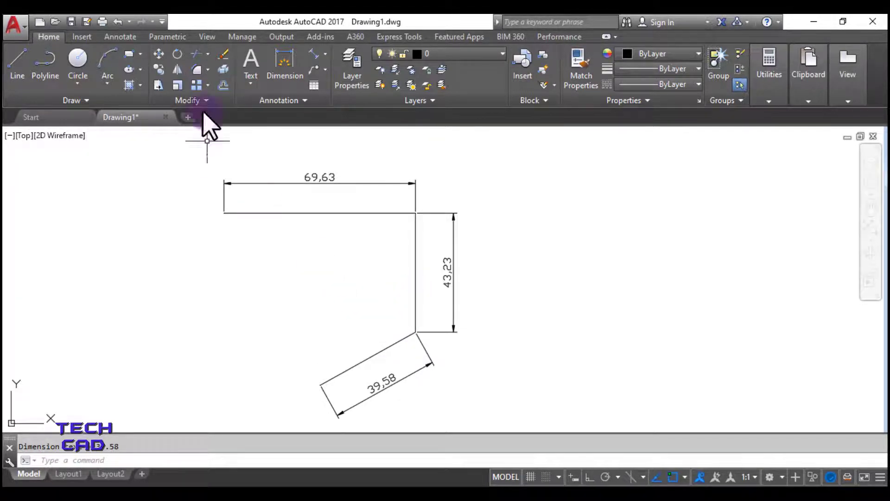
# Add an angular dimension between the vertical and sloped lines, placing its arc inside their corner.
pyautogui.click(324, 54)
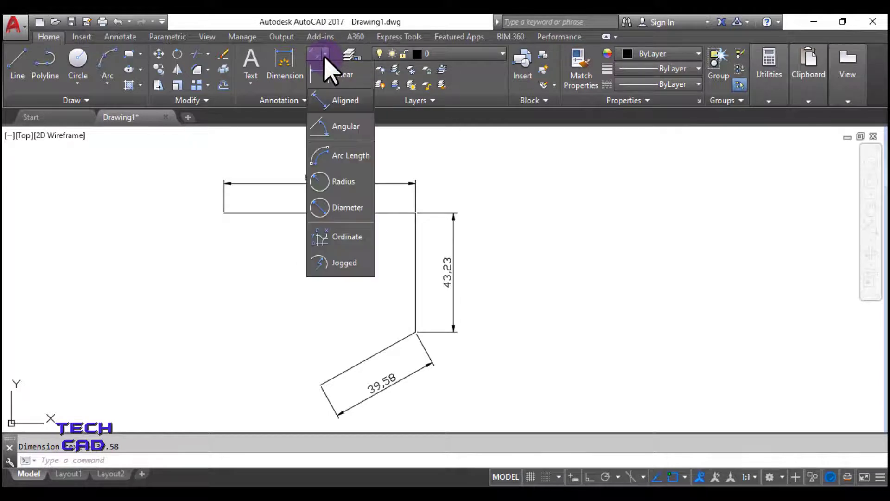
pyautogui.click(345, 127)
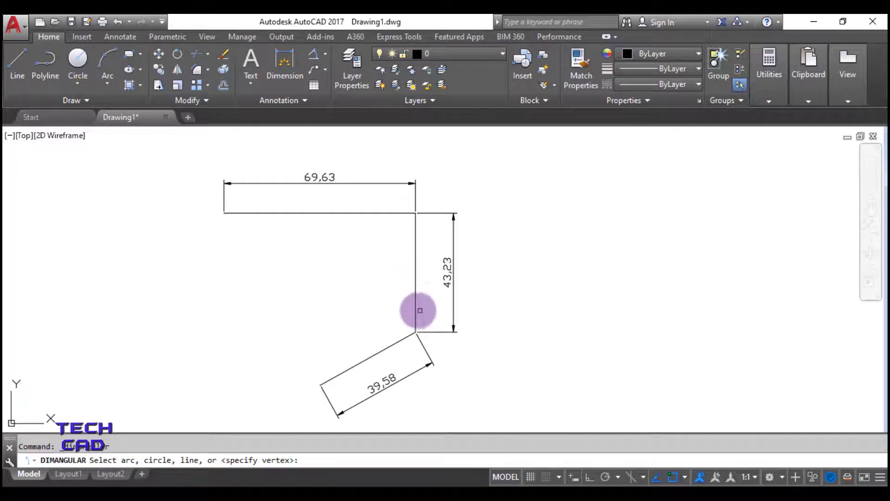
pyautogui.click(415, 302)
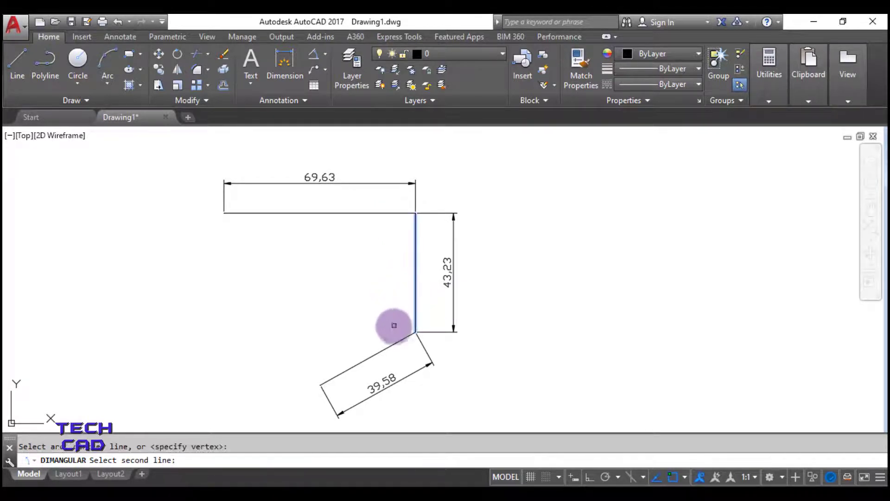
pyautogui.click(391, 344)
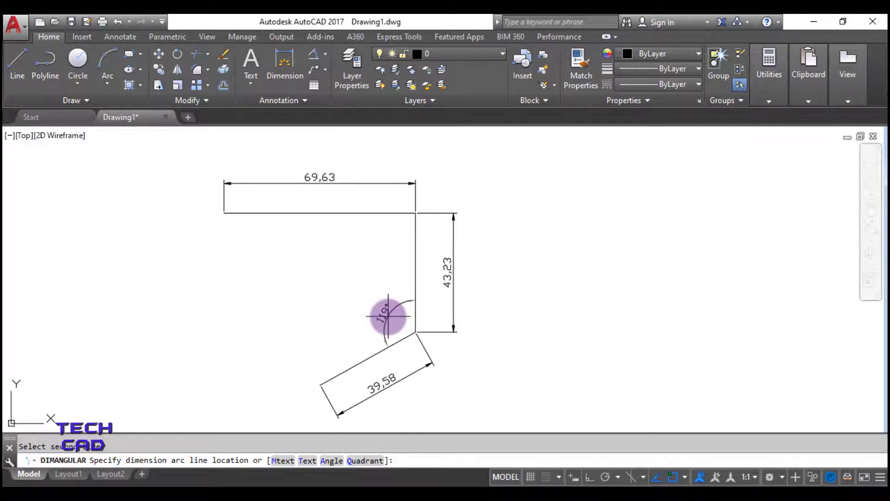
pyautogui.click(388, 316)
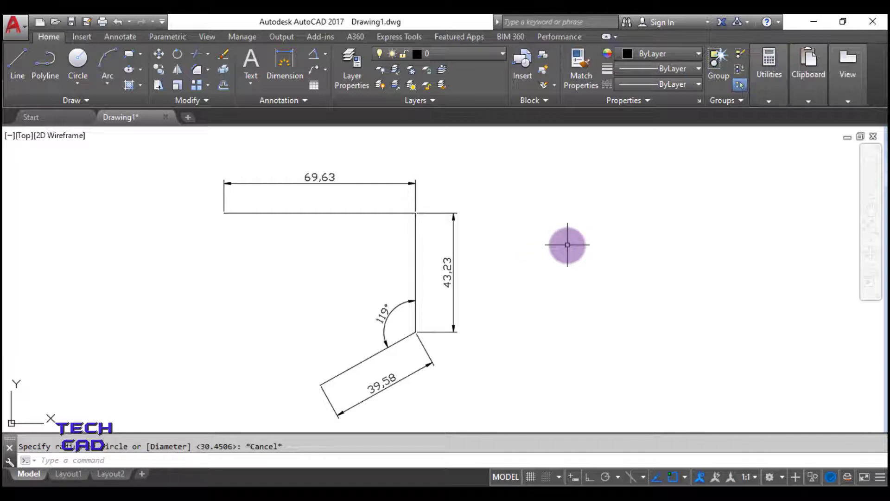
# Draw a circle by centre and radius in the empty area beside the vertical line's dimension.
pyautogui.click(77, 58)
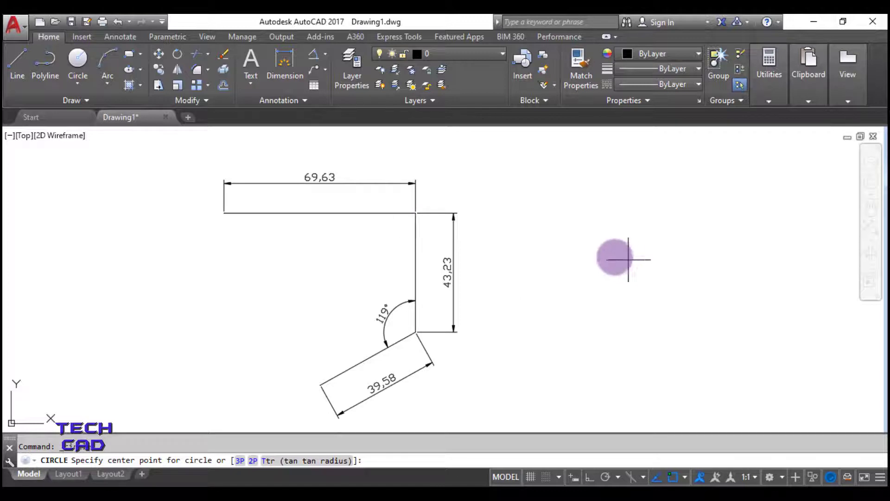
pyautogui.click(578, 263)
pyautogui.click(655, 228)
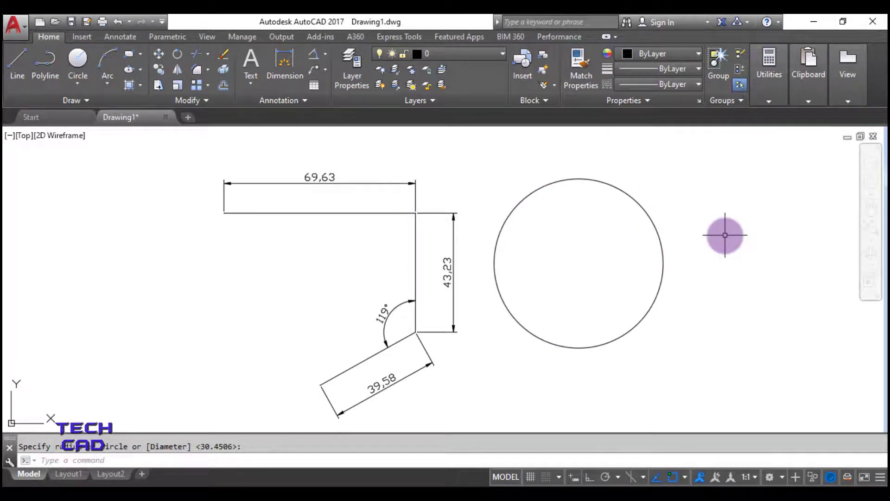
# Add a radius dimension to the circle, placing its text outside the circle's upper right side.
pyautogui.click(325, 55)
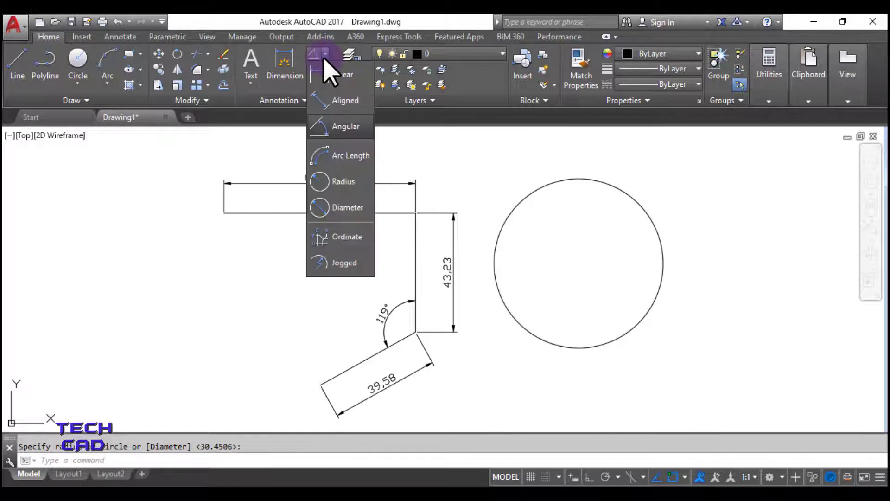
pyautogui.click(332, 182)
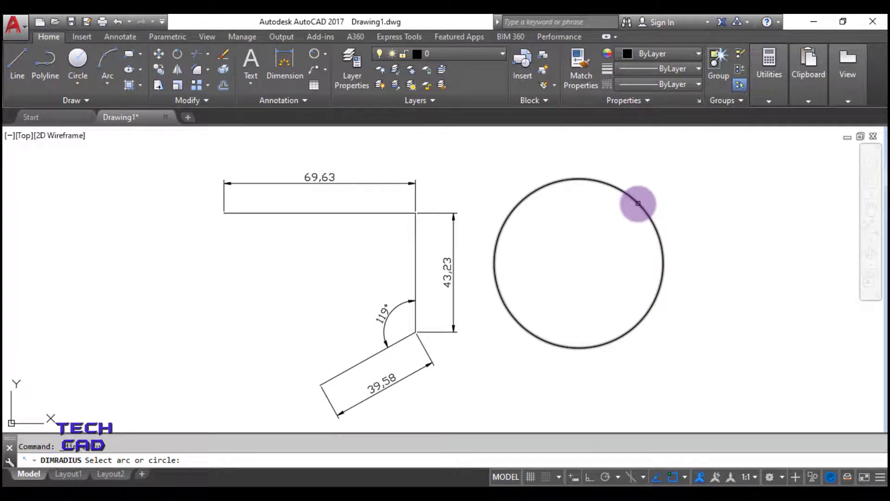
pyautogui.click(638, 203)
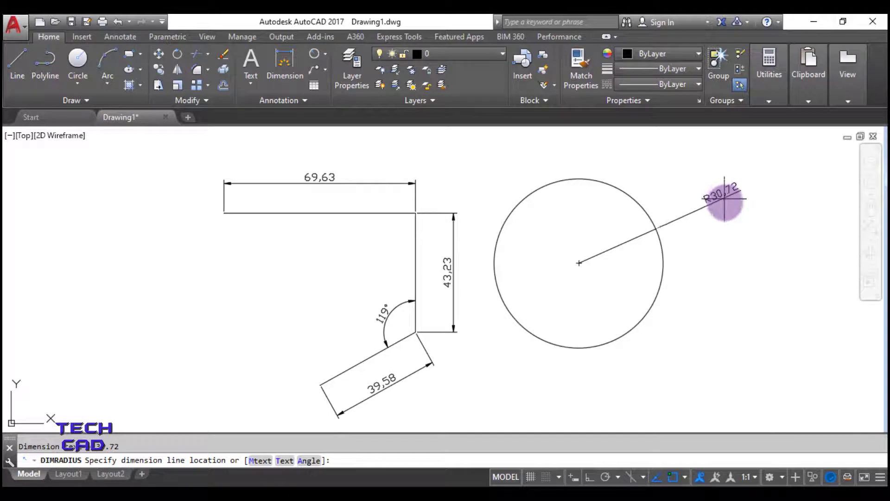
pyautogui.click(725, 202)
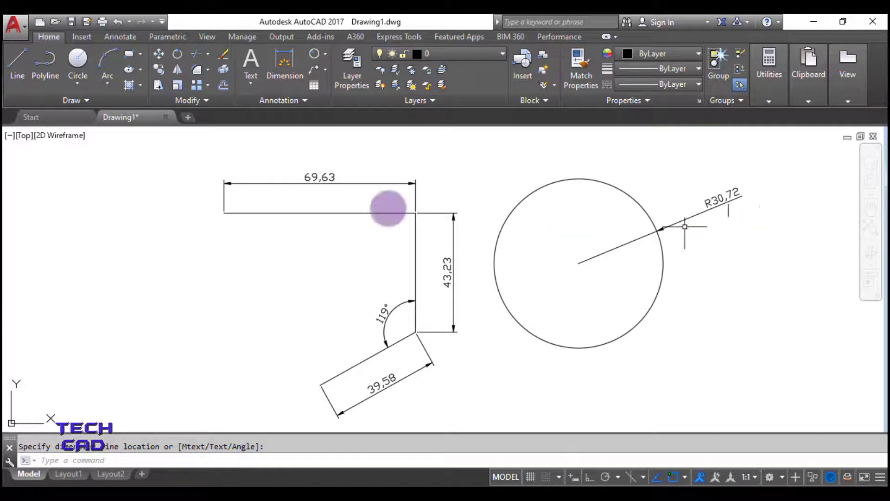
# Add a diameter dimension to the circle, placing its text outside the circle below the radius dimension.
pyautogui.click(325, 54)
pyautogui.click(345, 211)
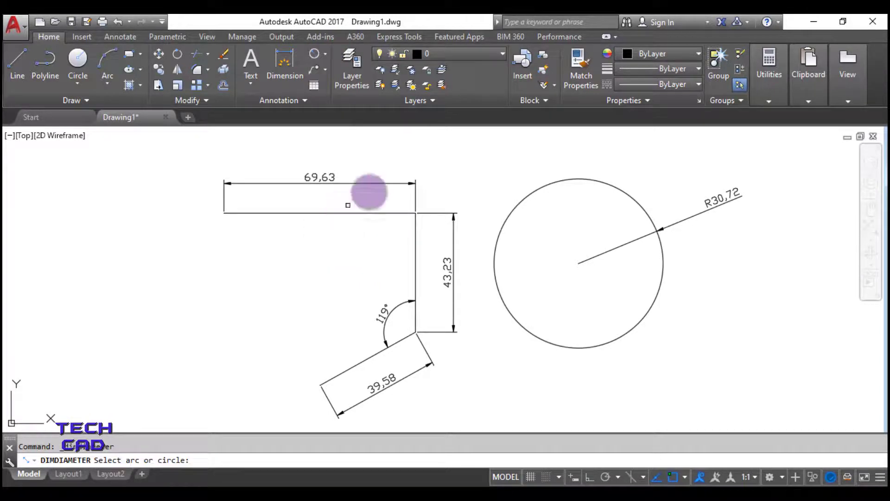
pyautogui.click(636, 325)
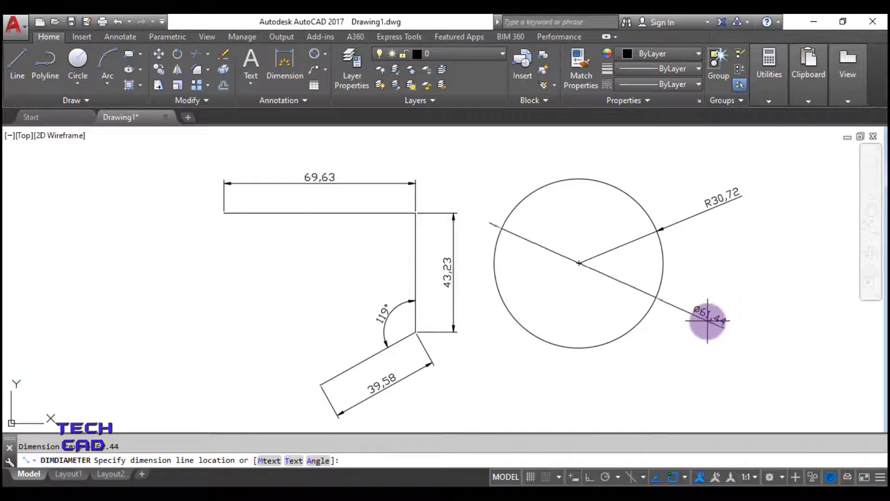
pyautogui.click(728, 293)
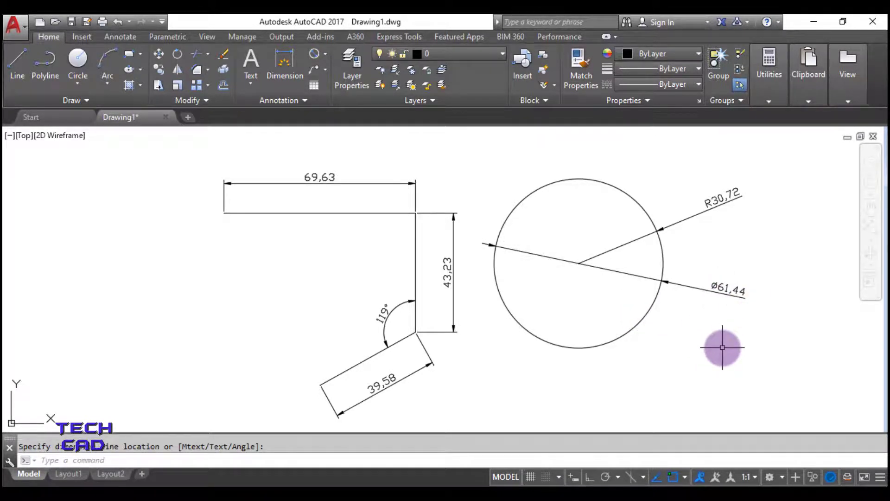
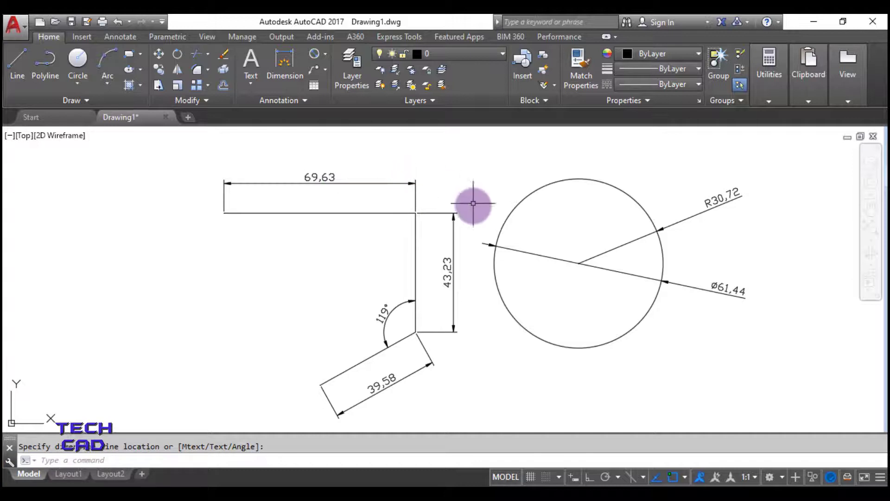
# Open the ISO-25 dimension style for modification, moving the style manager aside from the circle.
pyautogui.click(202, 460)
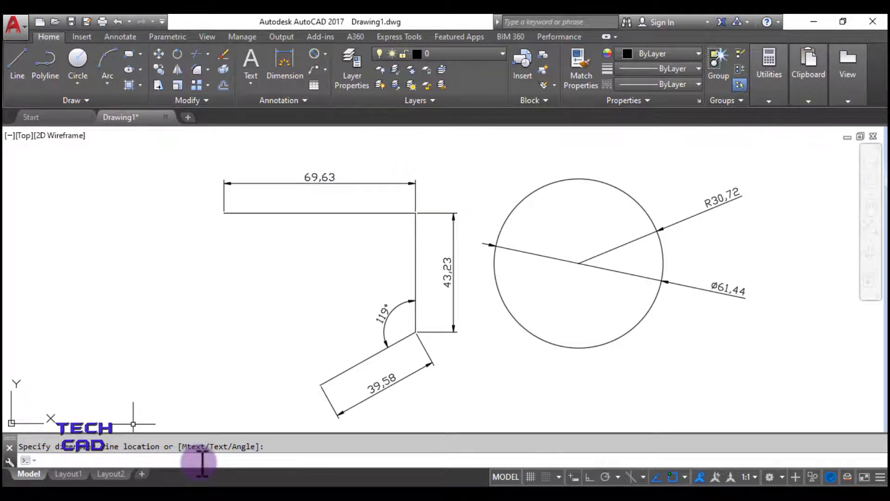
pyautogui.write('d')
pyautogui.press('Return')
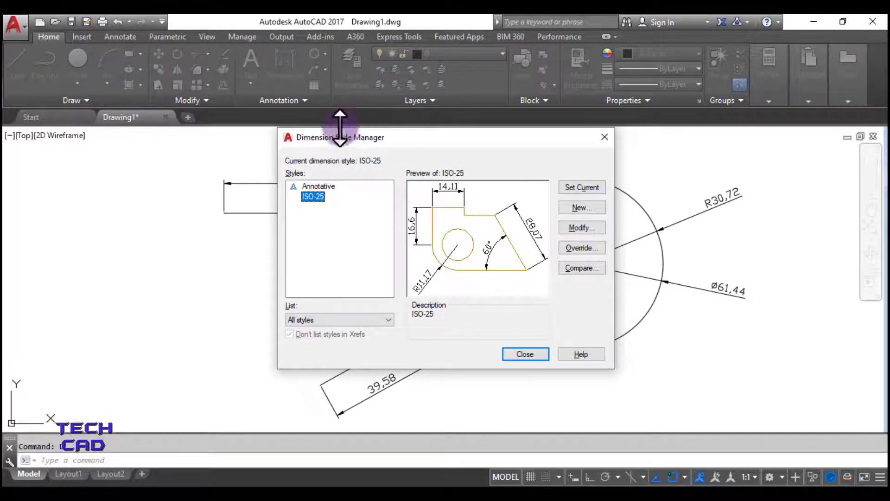
pyautogui.moveTo(442, 136); pyautogui.dragTo(258, 123)
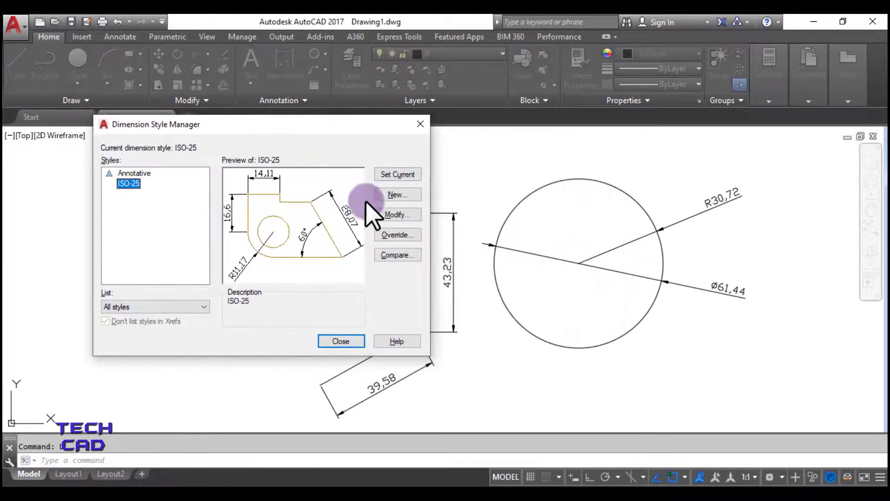
pyautogui.click(393, 214)
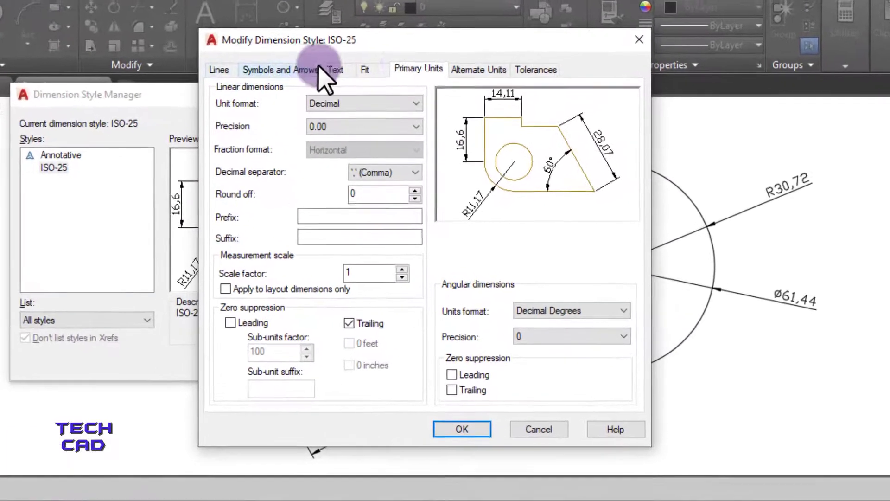
# Set the dimension lines to Red with ByBlock linetype and the extension lines to Green in the ISO-25 style.
pyautogui.click(216, 70)
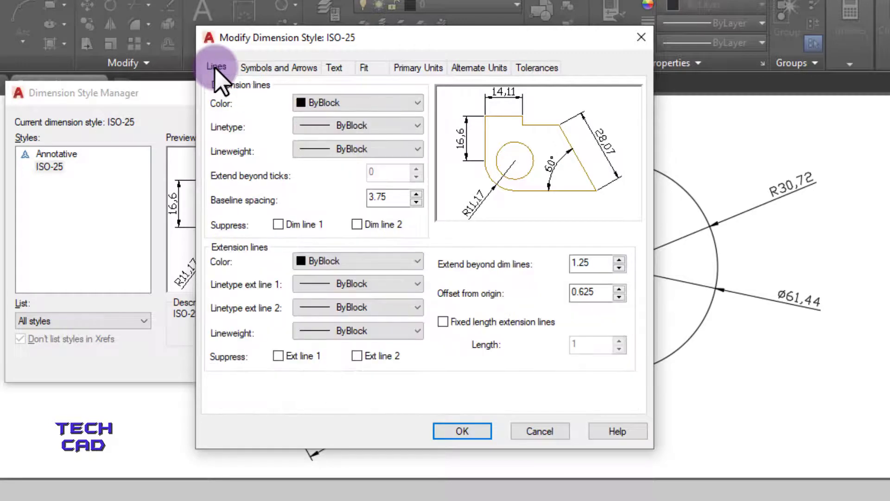
pyautogui.click(383, 102)
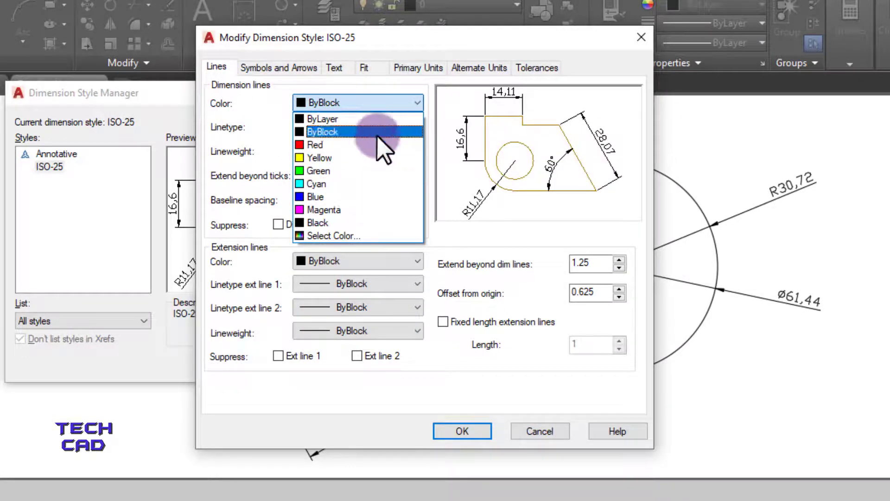
pyautogui.click(347, 144)
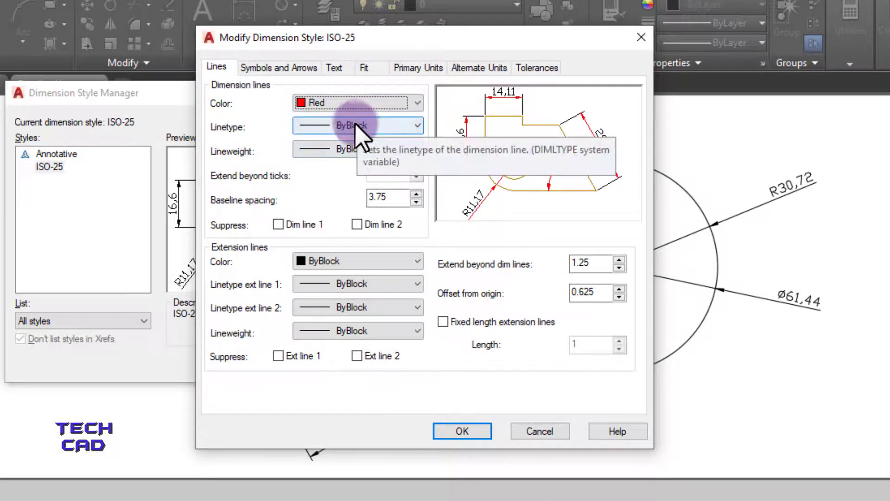
pyautogui.click(350, 124)
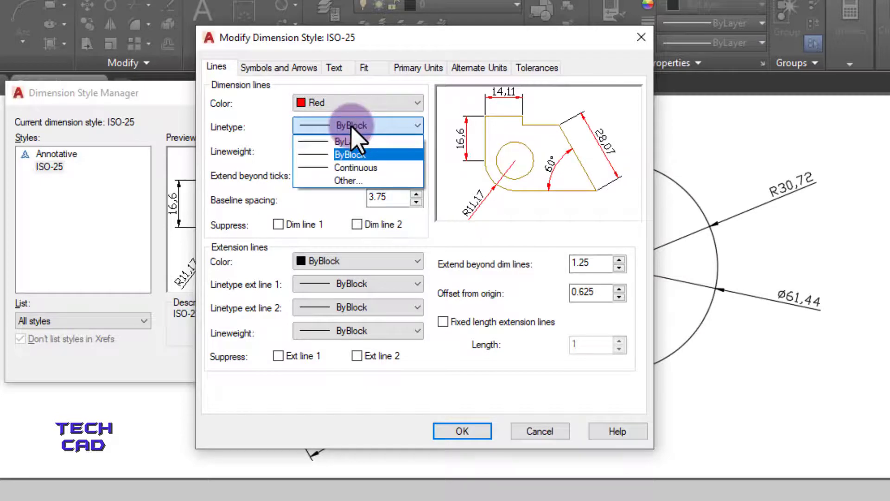
pyautogui.click(341, 154)
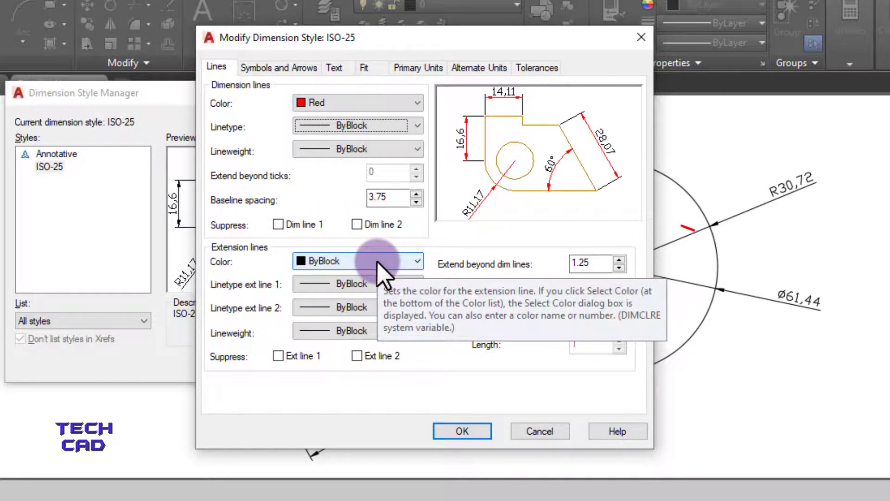
pyautogui.click(377, 260)
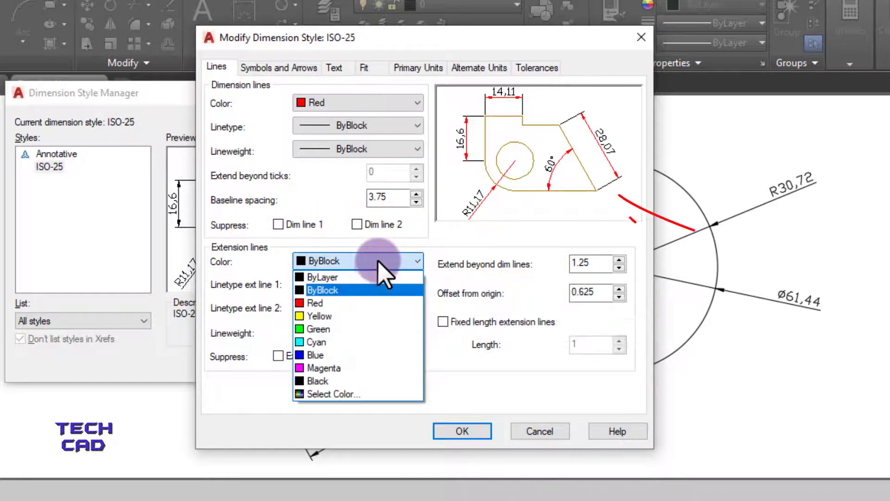
pyautogui.click(363, 329)
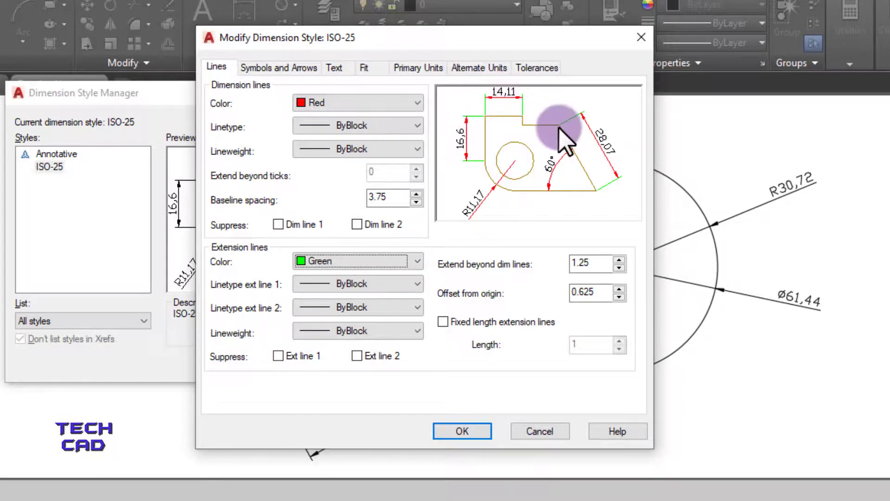
# Choose Closed filled for the first arrowhead and set the arrow size to 3.5.
pyautogui.click(268, 69)
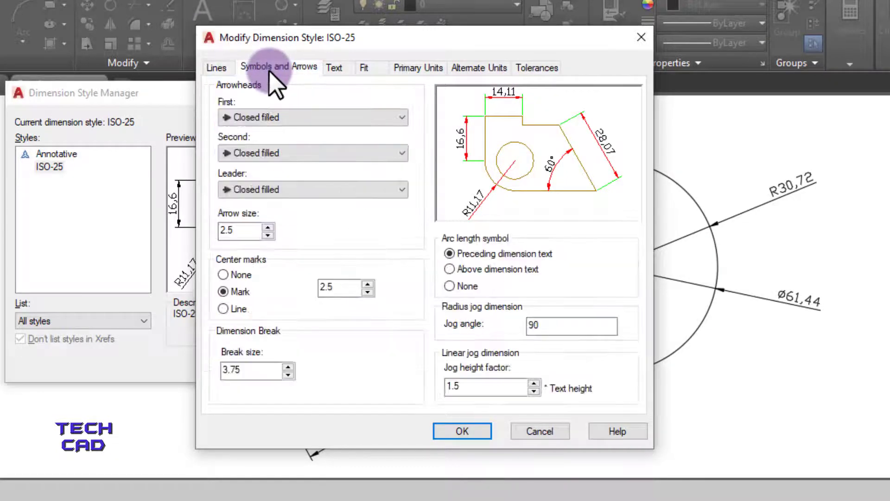
pyautogui.click(282, 115)
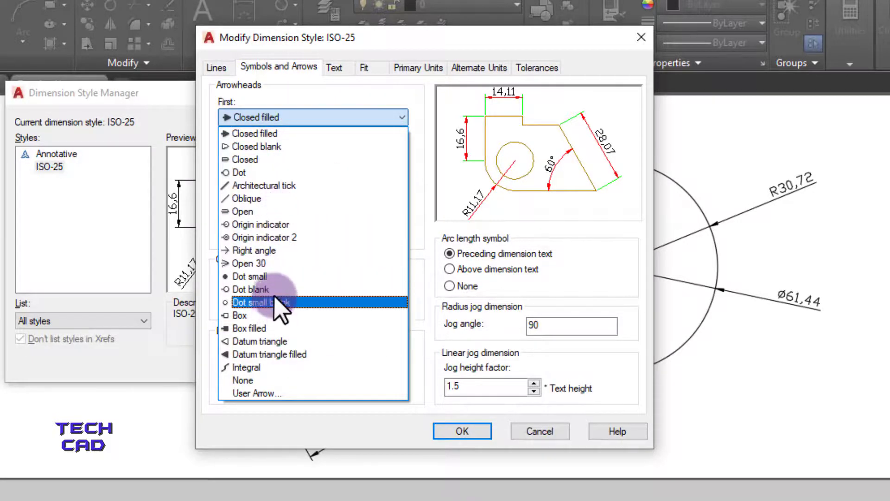
pyautogui.click(287, 132)
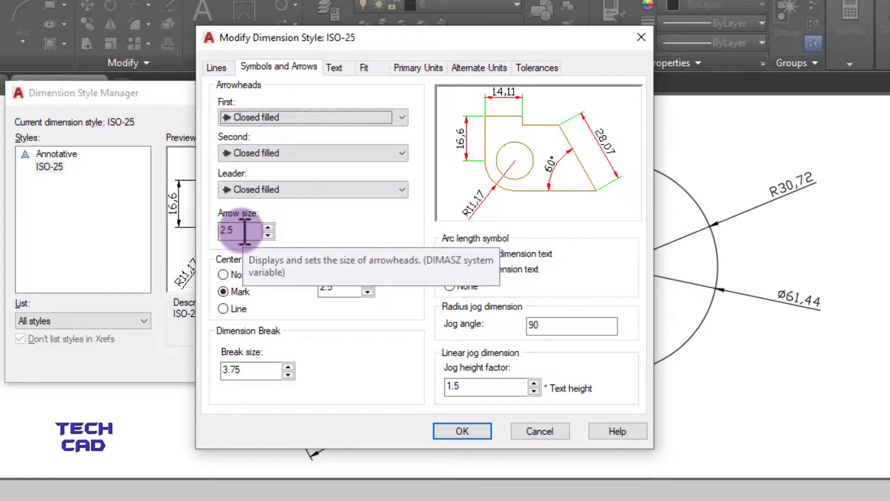
pyautogui.moveTo(235, 230); pyautogui.dragTo(215, 230)
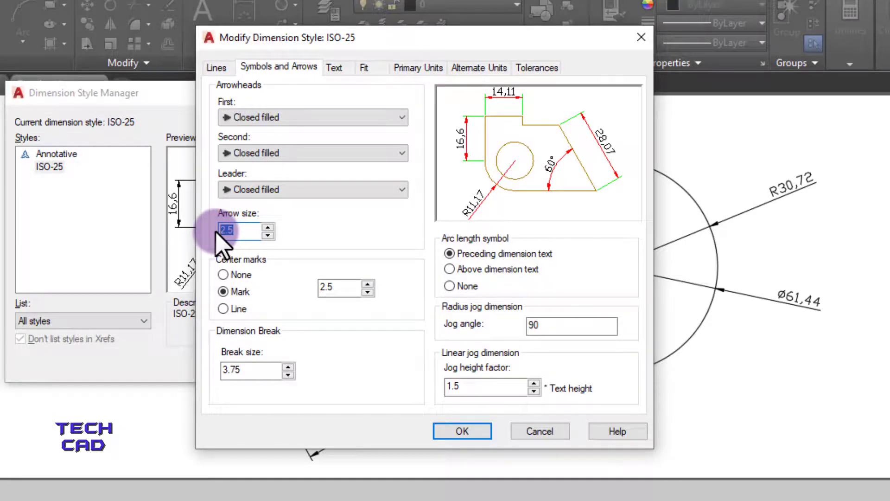
pyautogui.write('3.5')
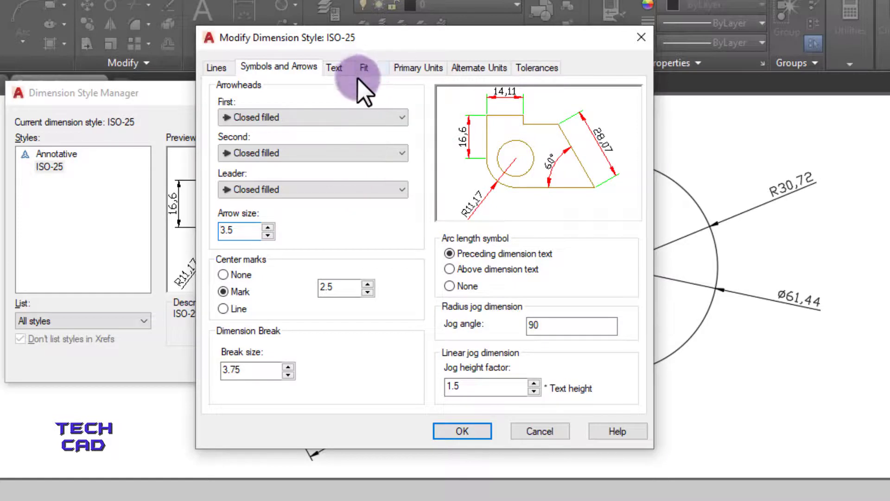
# Try Cyan for the dimension text, return the text color to ByBlock, and set the text height to 4.
pyautogui.click(342, 66)
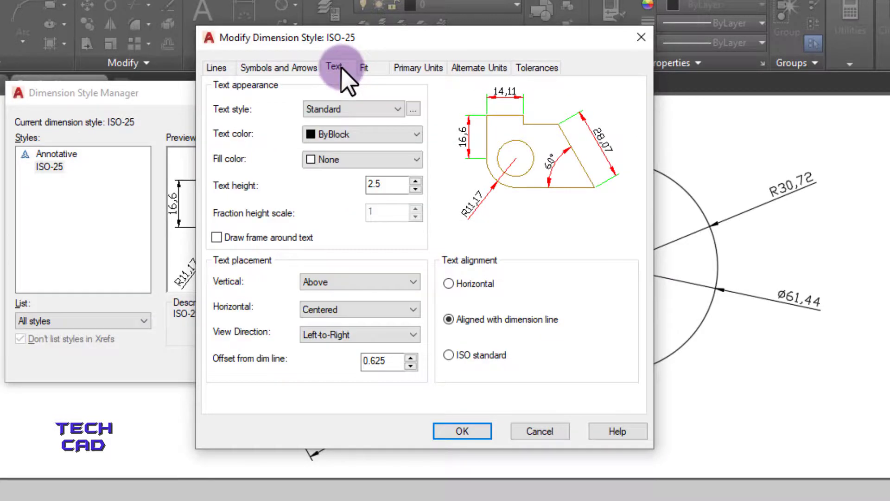
pyautogui.click(370, 135)
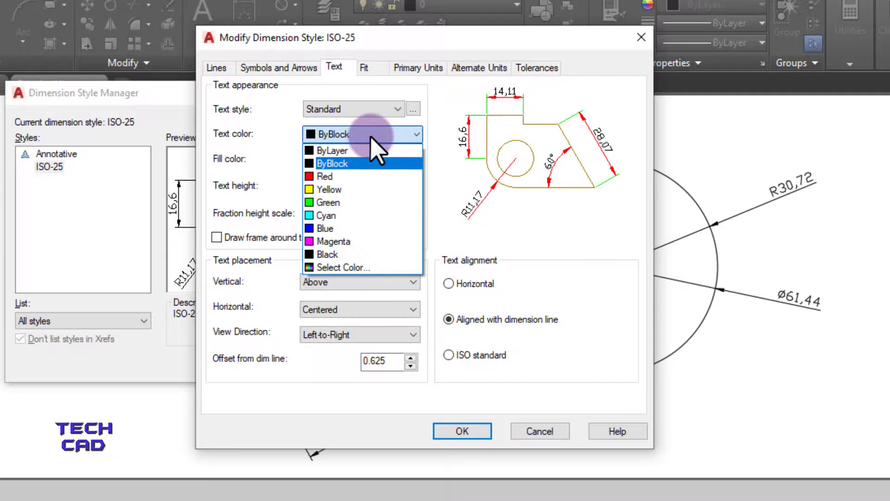
pyautogui.click(351, 216)
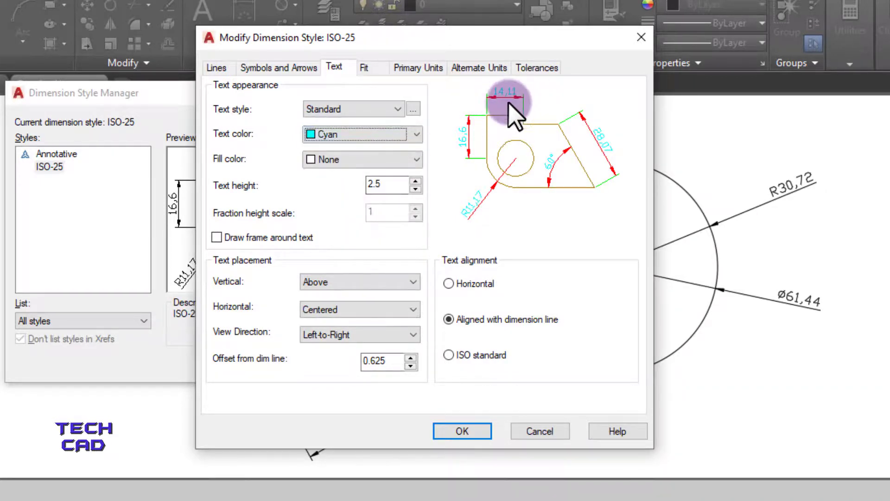
pyautogui.click(345, 136)
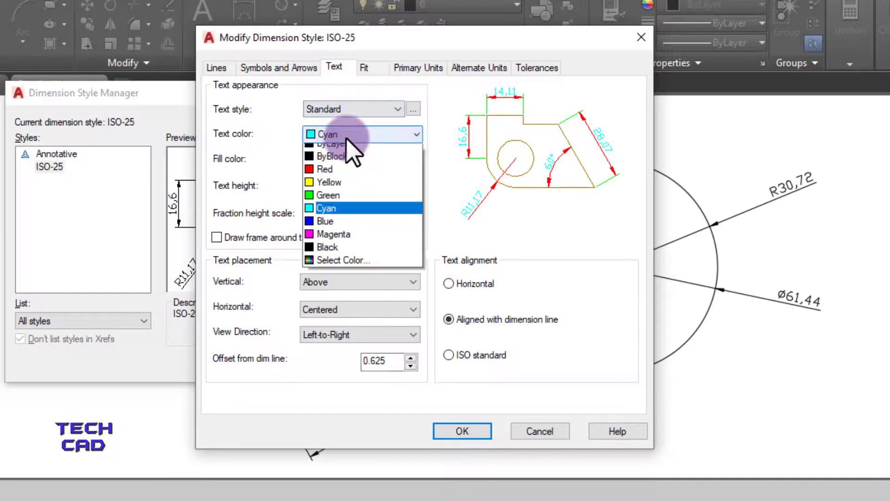
pyautogui.click(341, 162)
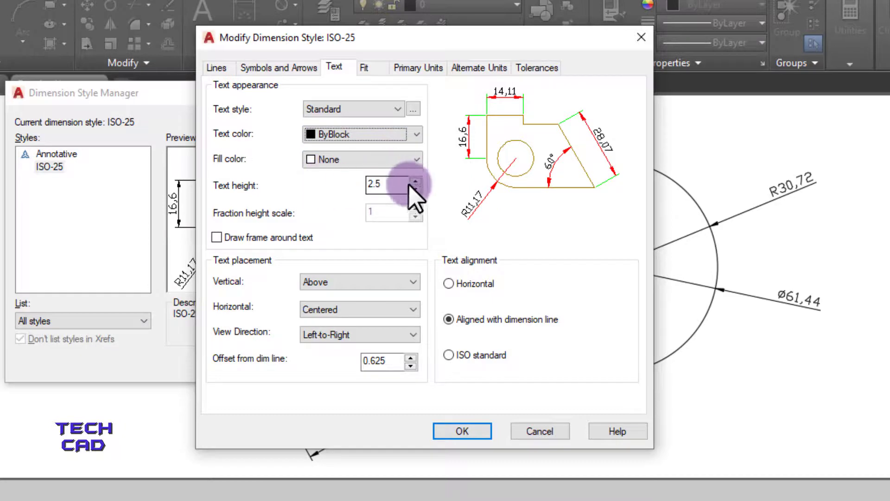
pyautogui.moveTo(393, 183); pyautogui.dragTo(361, 176)
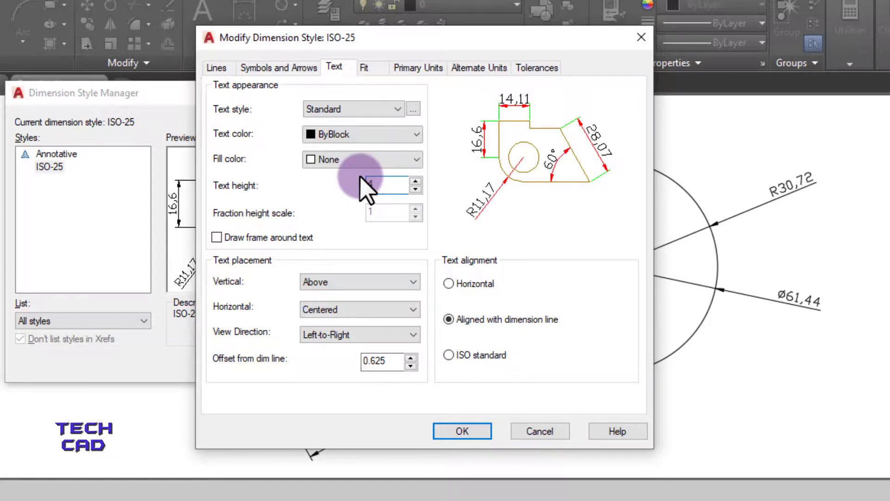
# Try the Scientific unit format for linear dimensions and return it to Decimal.
pyautogui.click(411, 68)
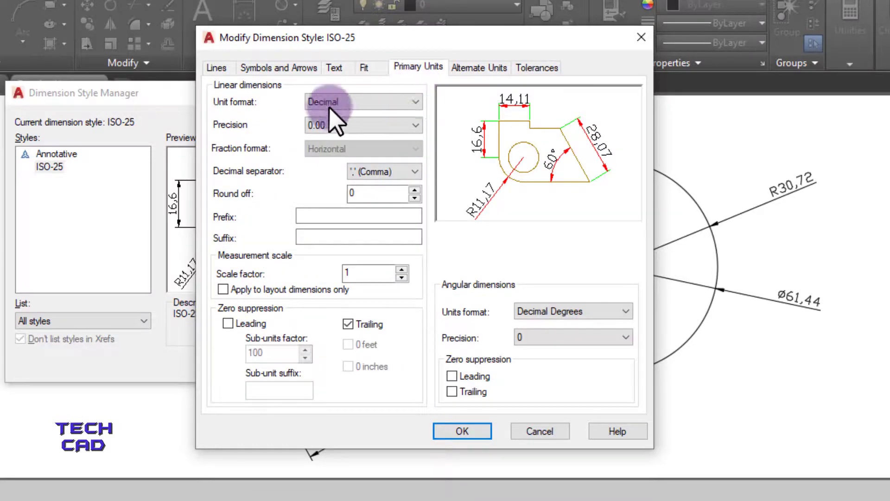
pyautogui.click(375, 103)
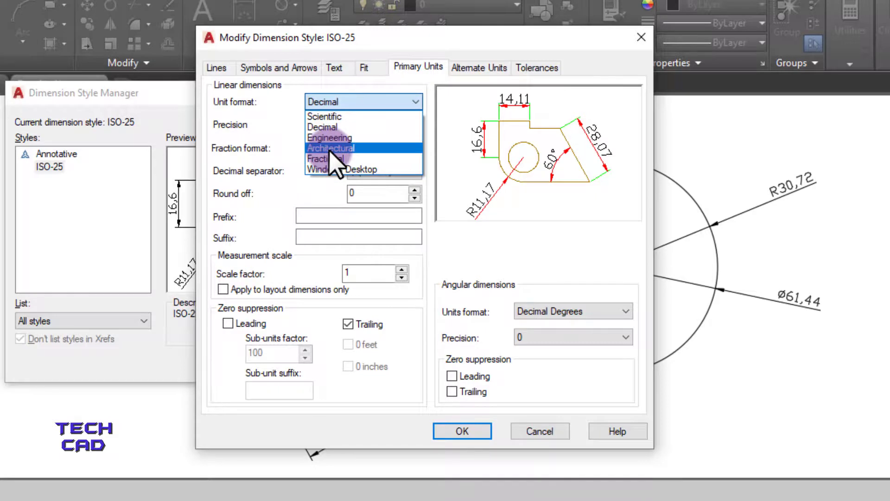
pyautogui.click(333, 117)
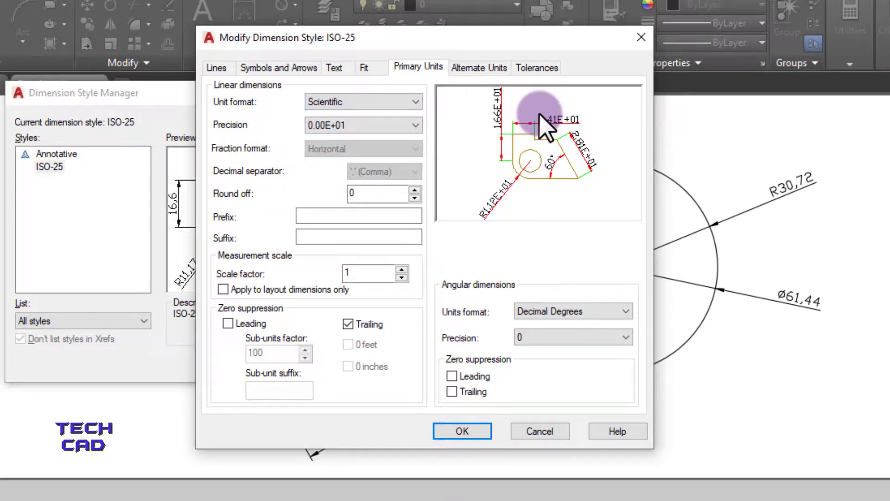
pyautogui.click(346, 102)
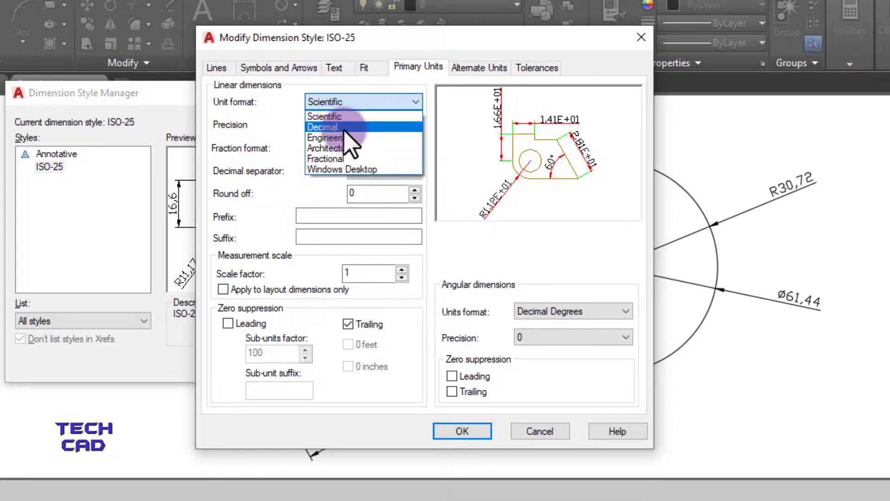
pyautogui.click(343, 129)
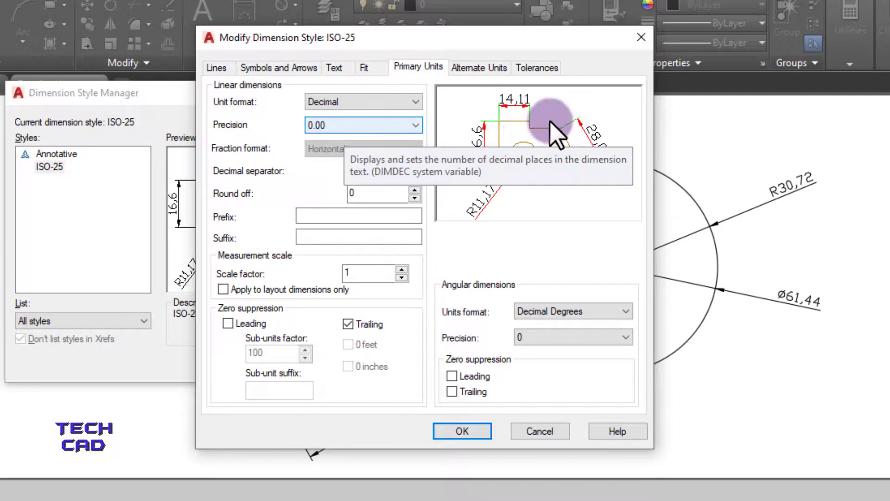
# Try the Engineering and Architectural unit formats for linear dimensions and return the format to Decimal.
pyautogui.click(346, 101)
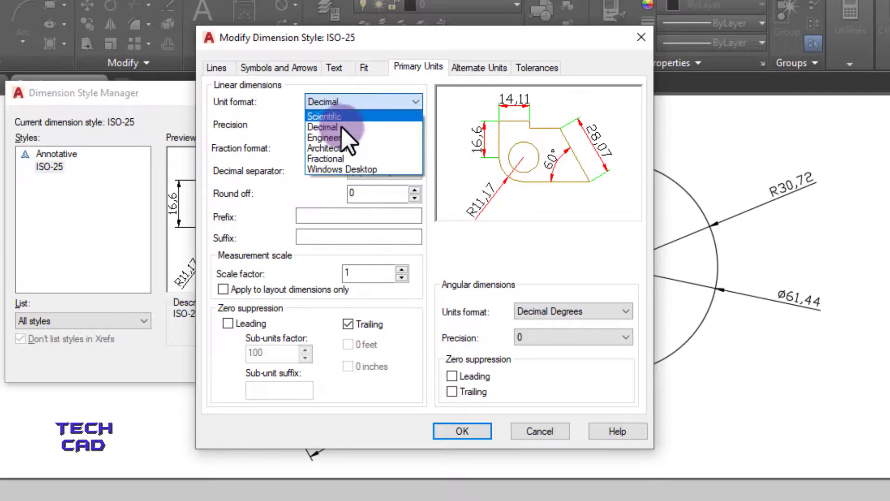
pyautogui.click(342, 137)
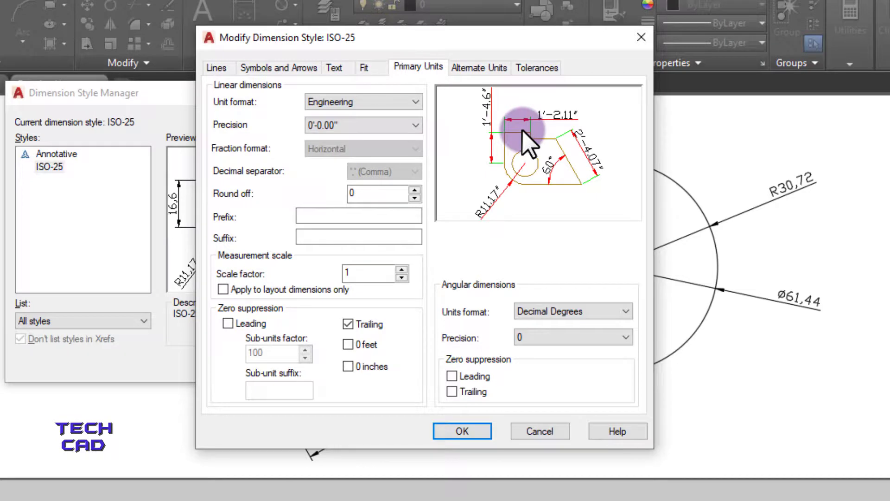
pyautogui.click(403, 124)
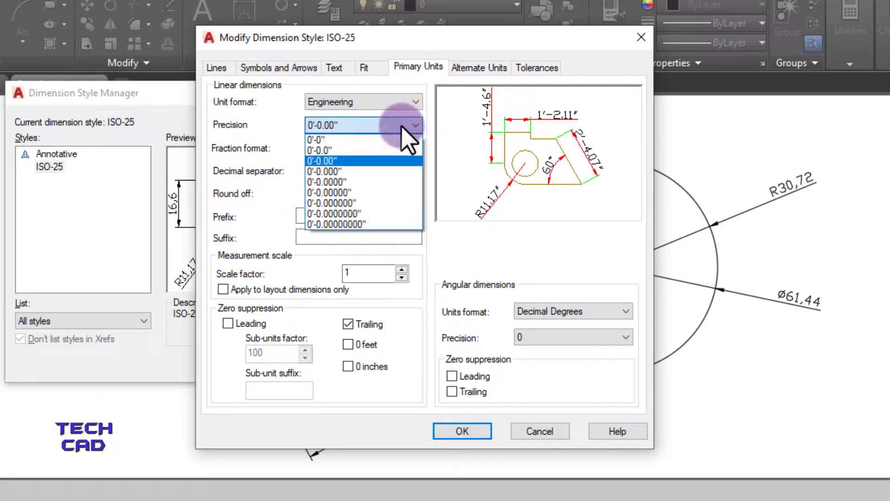
pyautogui.click(371, 125)
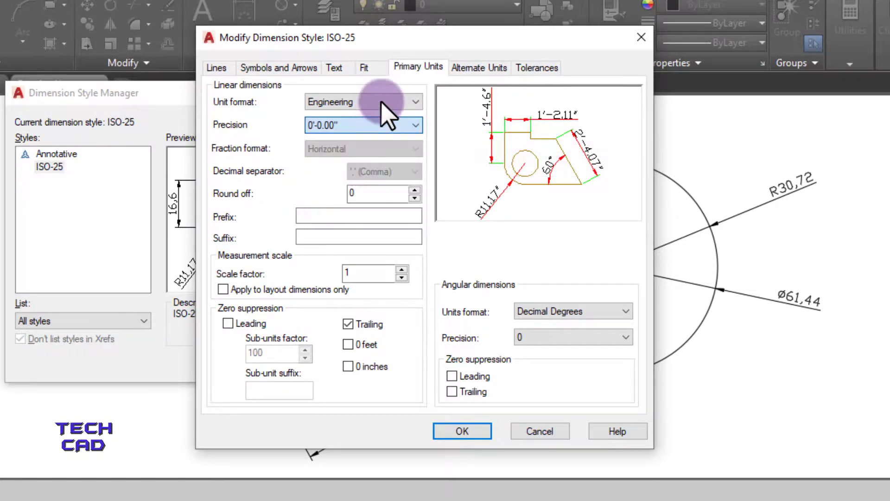
pyautogui.click(370, 101)
pyautogui.click(359, 147)
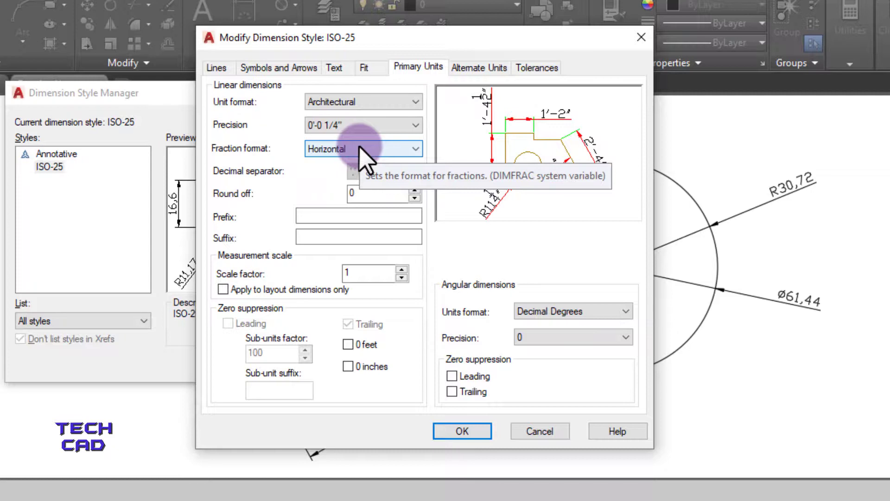
pyautogui.click(363, 103)
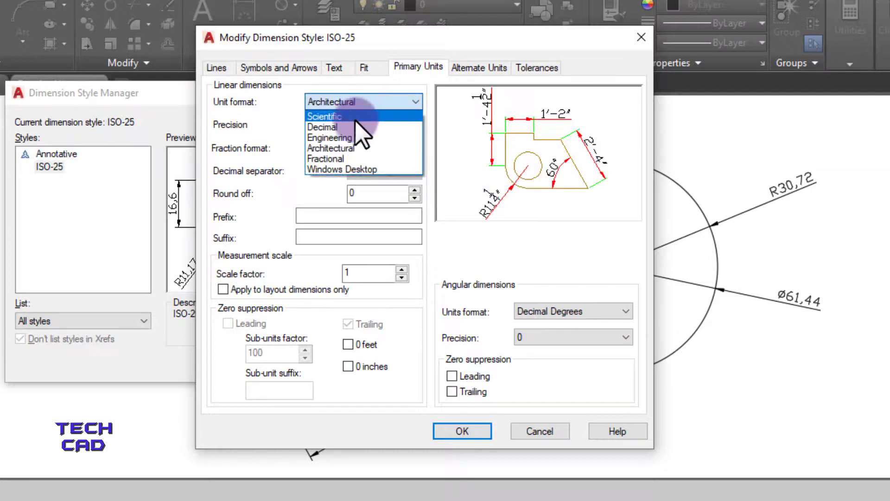
pyautogui.click(362, 127)
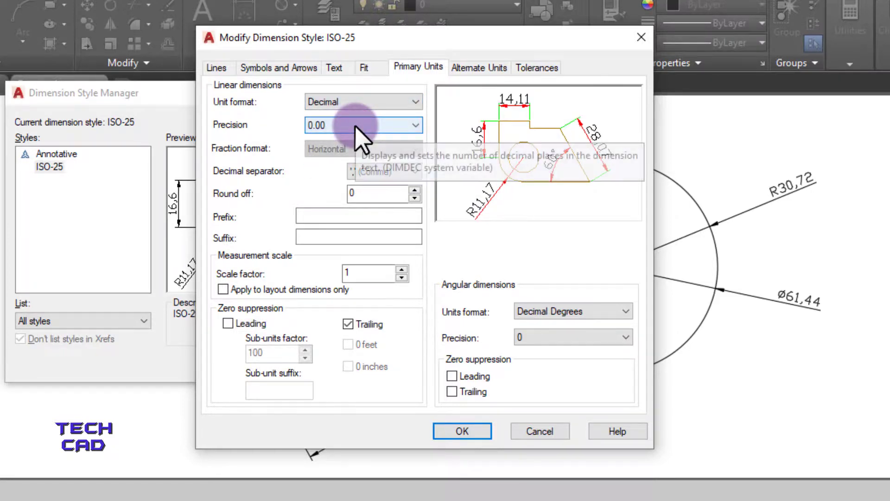
# Try a linear dimension precision of 0.000 and return it to 0.00.
pyautogui.click(356, 126)
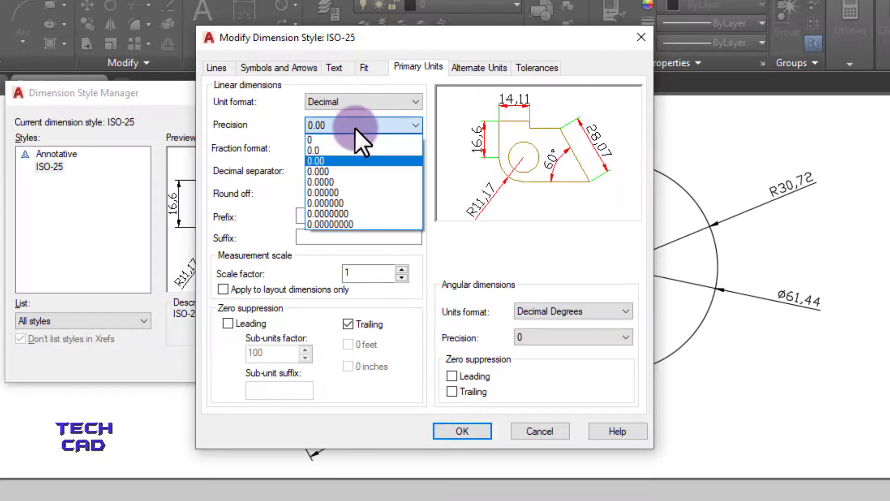
pyautogui.click(333, 171)
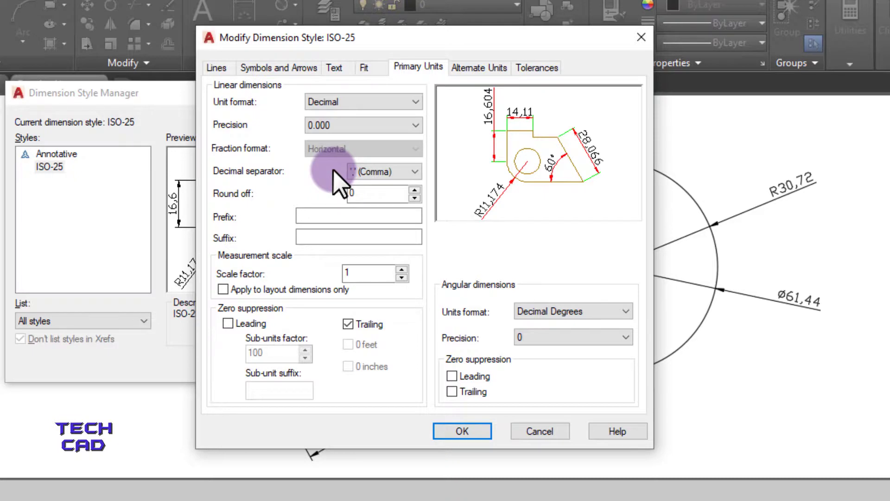
pyautogui.click(363, 122)
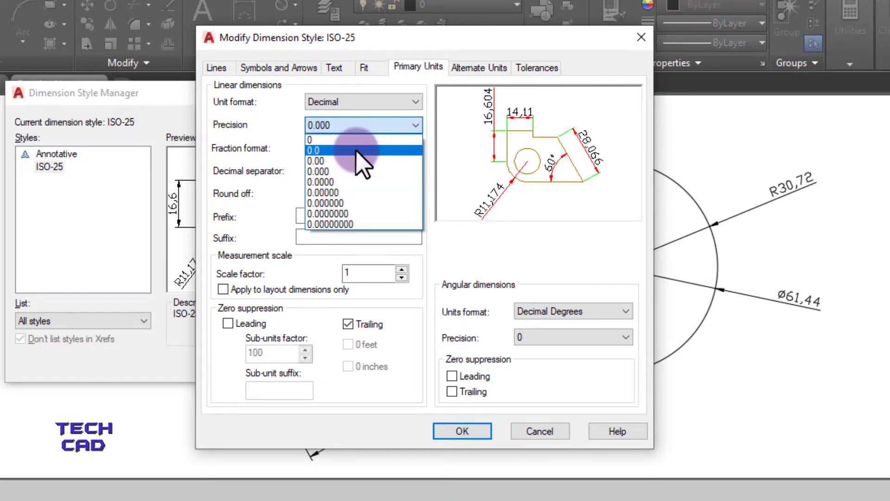
pyautogui.click(355, 160)
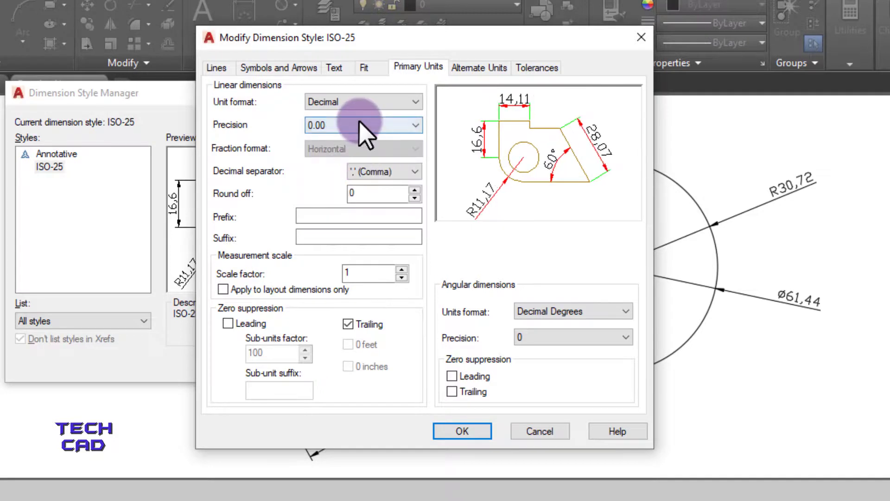
# Set the linear dimension precision to 0 and the decimal separator to Period, and save the ISO-25 style changes.
pyautogui.click(359, 121)
pyautogui.click(354, 139)
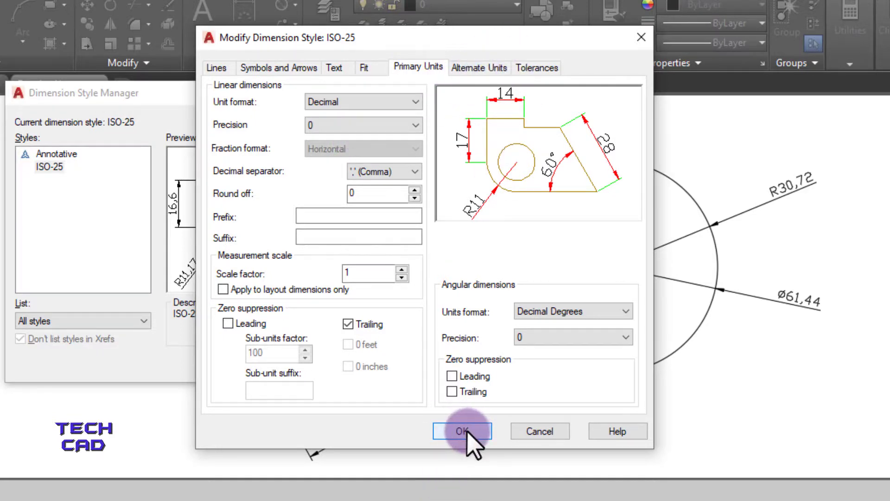
pyautogui.click(383, 173)
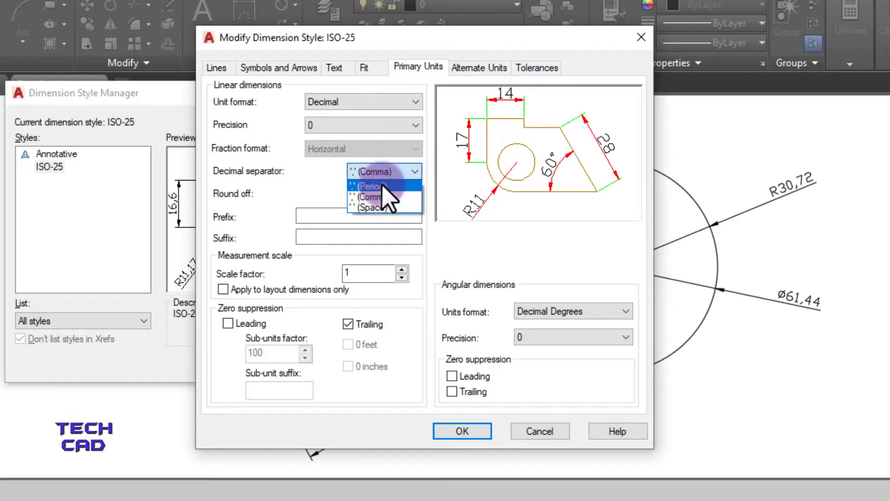
pyautogui.click(384, 186)
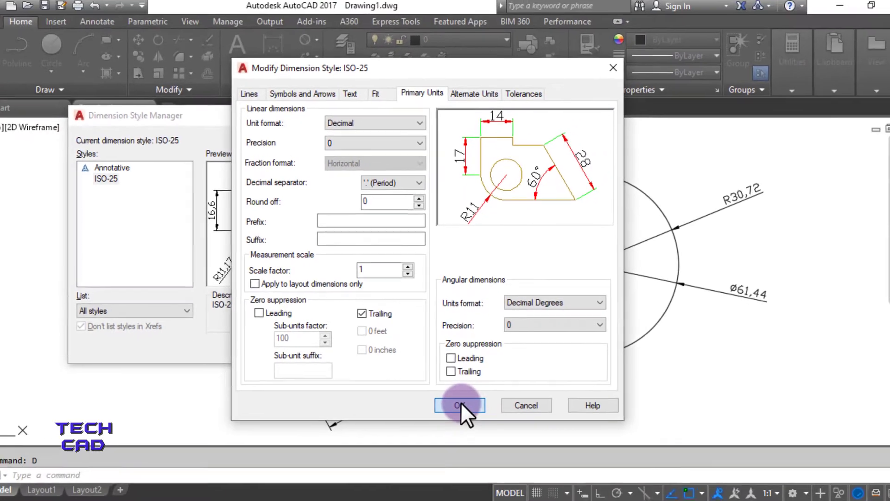
pyautogui.click(459, 405)
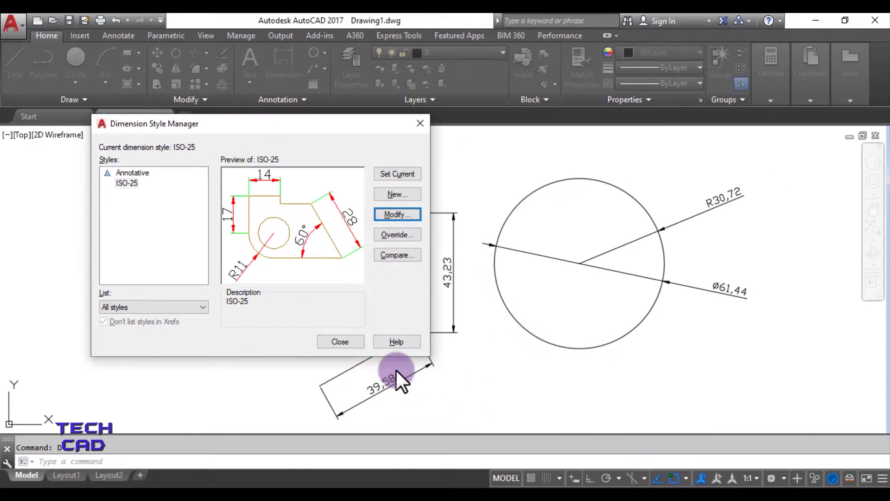
pyautogui.click(347, 343)
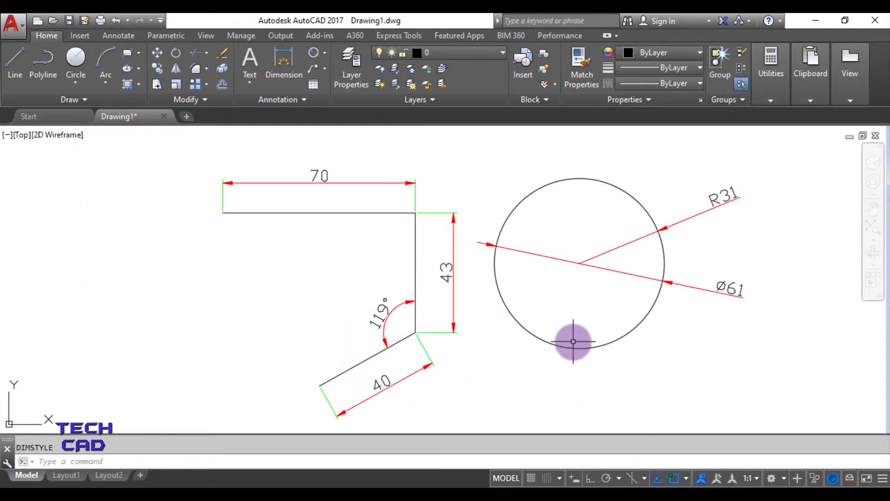